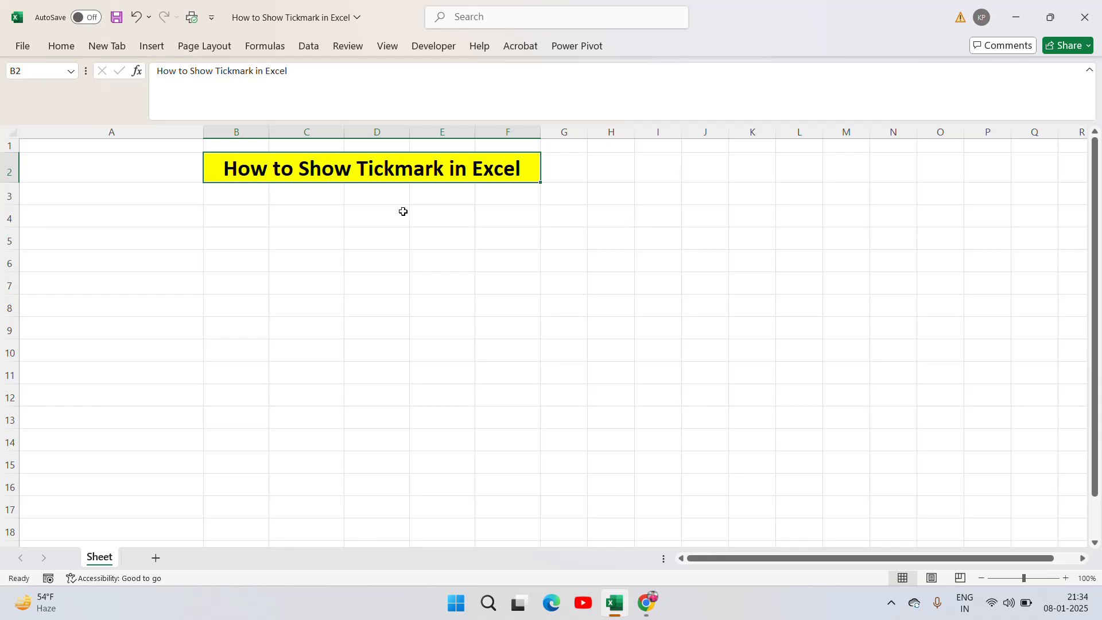
Enter the header "Task Name" in cell B4 and widen column B so the text fits
{"action": "left_click", "coordinate": [319, 222]}
{"action": "key", "text": "Left"}
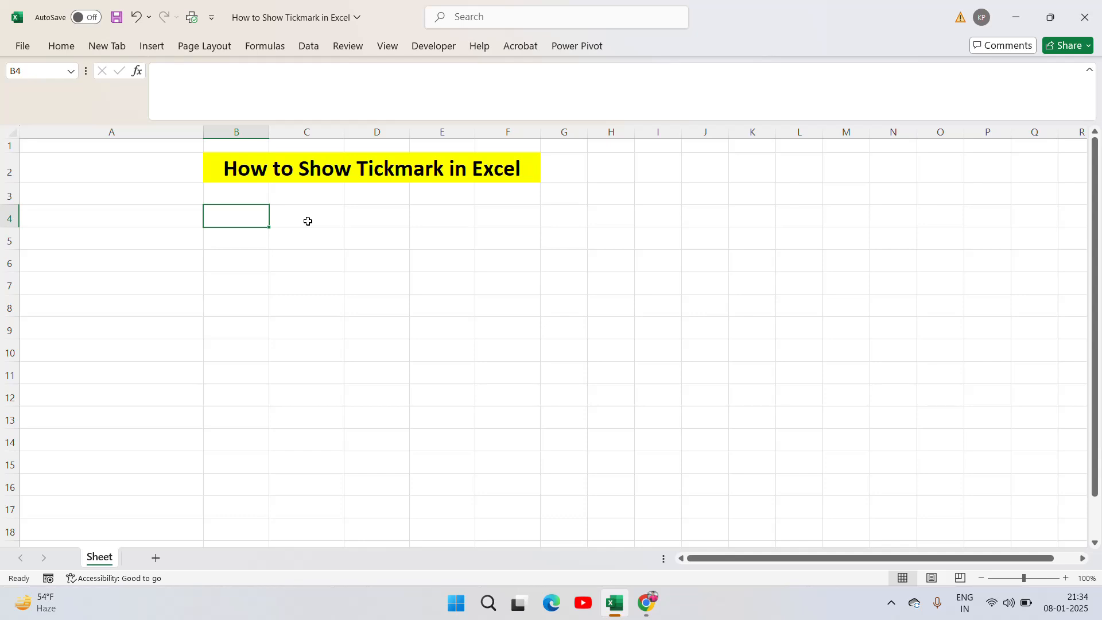
{"action": "key", "text": "Right"}
{"action": "key", "text": "Right"}
{"action": "key", "text": "Left"}
{"action": "key", "text": "Left"}
{"action": "type", "text": "Task Name"}
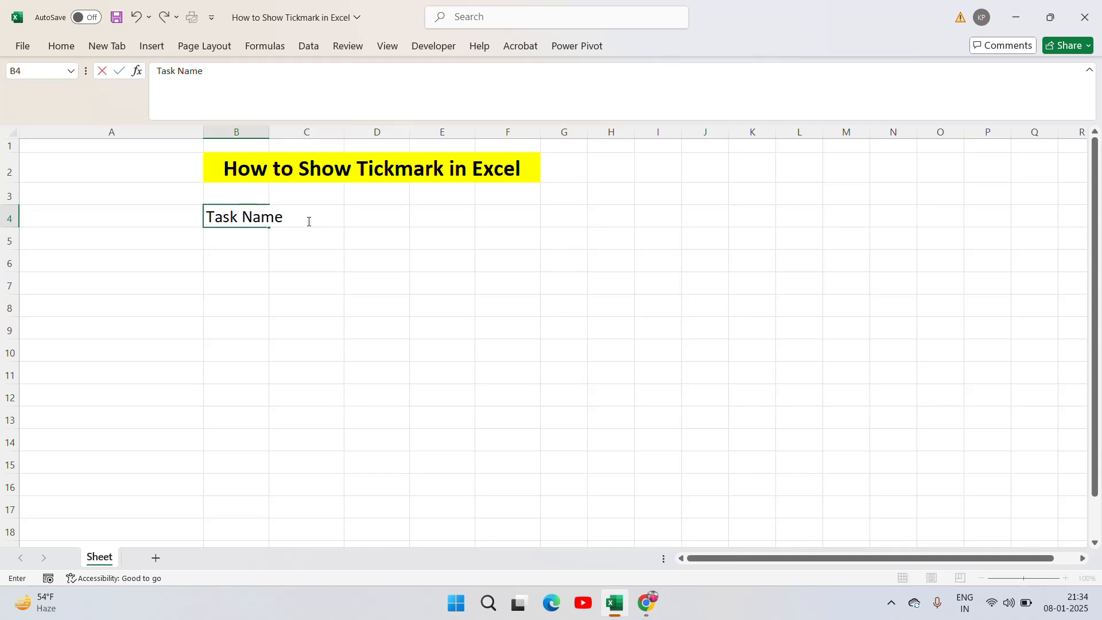
{"action": "key", "text": "ctrl+Return"}
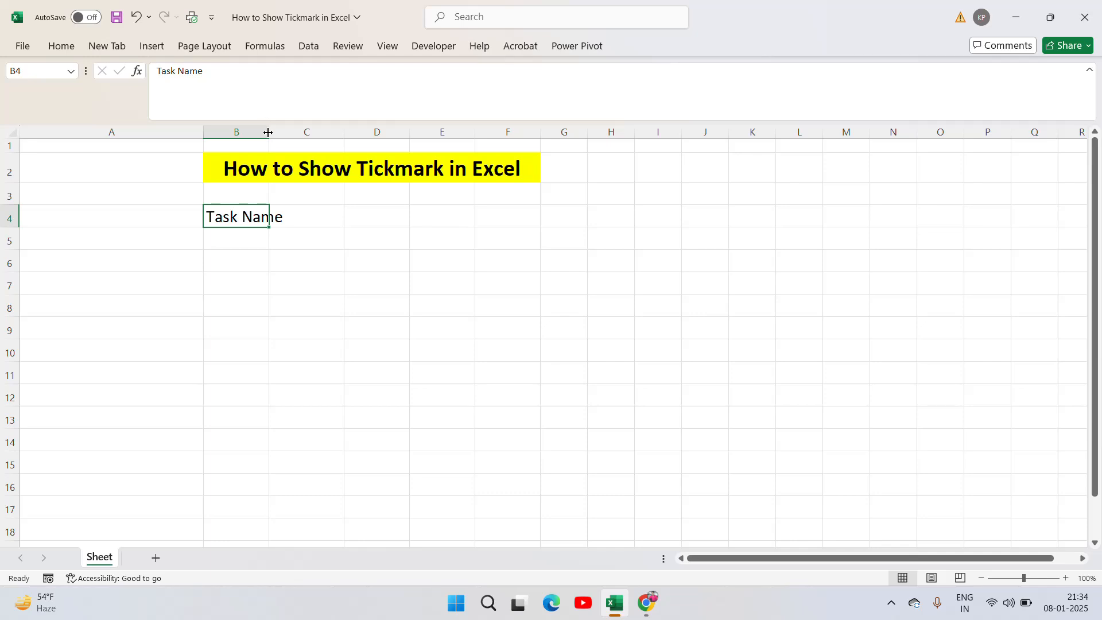
{"action": "left_click_drag", "start_coordinate": [266, 123], "coordinate": [317, 117]}
Make the "Task Name" header in cell B4 bold
{"action": "left_click", "coordinate": [357, 222]}
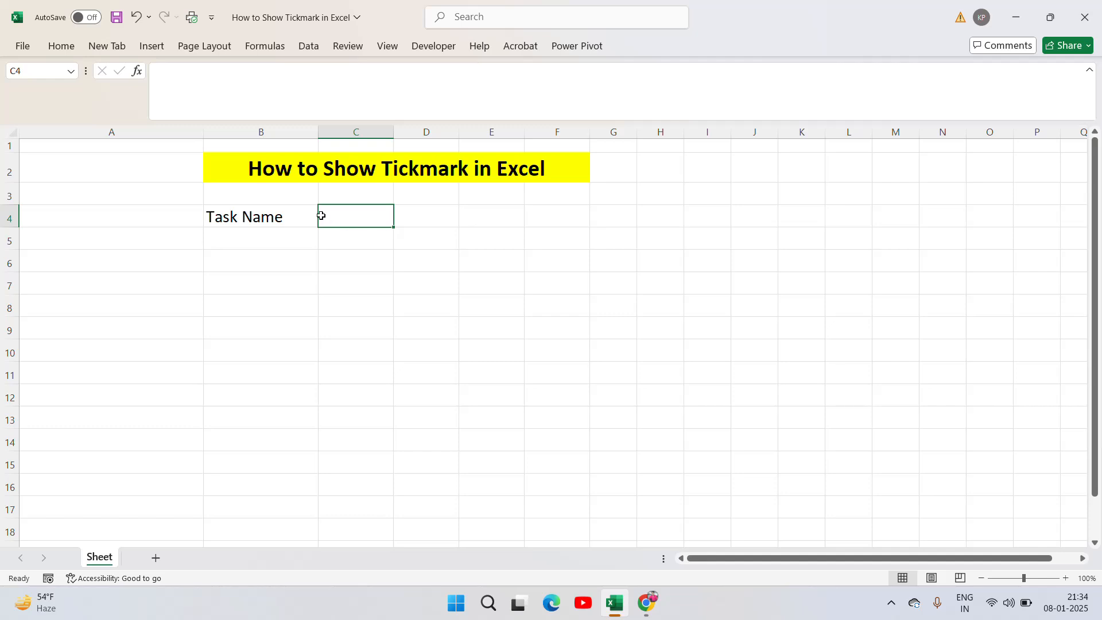
{"action": "left_click", "coordinate": [287, 215]}
{"action": "left_click", "coordinate": [62, 47]}
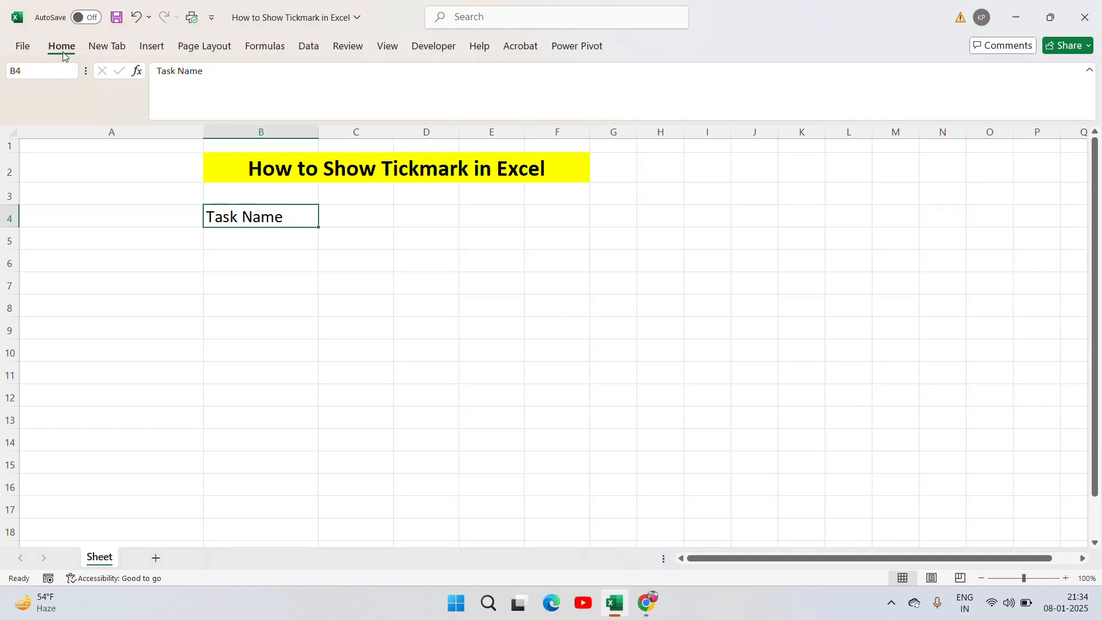
{"action": "left_click", "coordinate": [95, 96]}
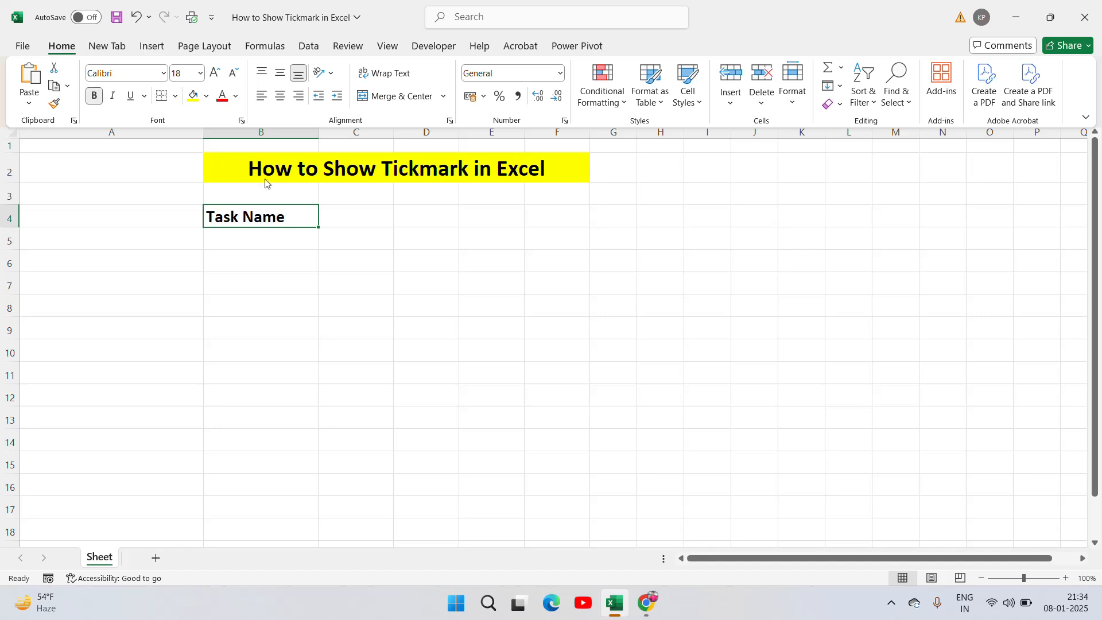
Enter the header "Status" in cell C4 and make it bold
{"action": "left_click", "coordinate": [382, 221]}
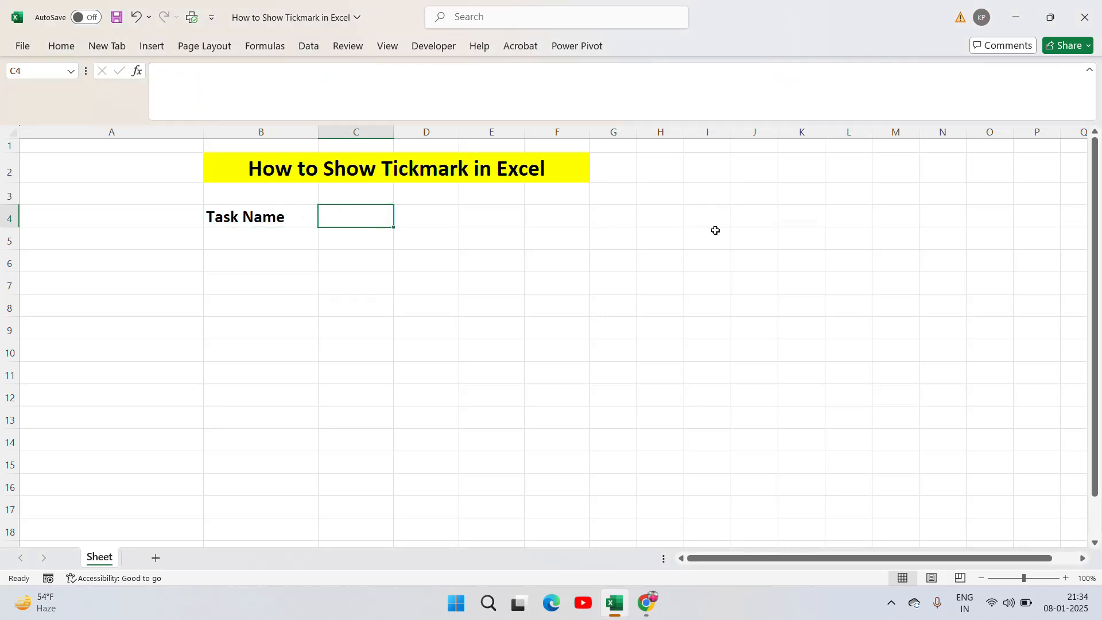
{"action": "type", "text": "Status"}
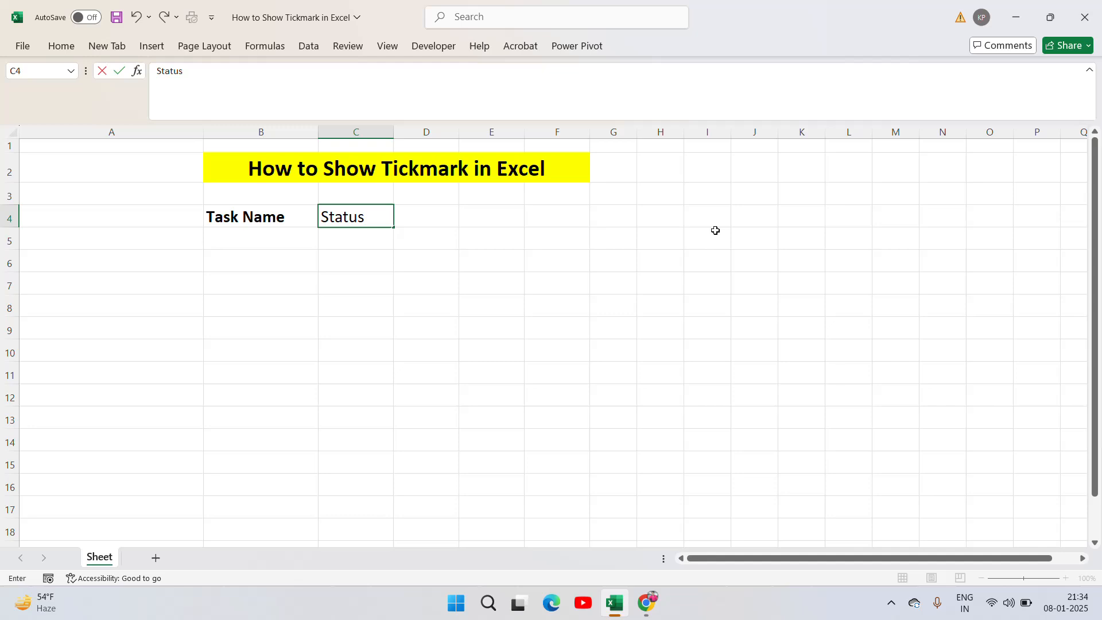
{"action": "key", "text": "Return"}
{"action": "key", "text": "Up"}
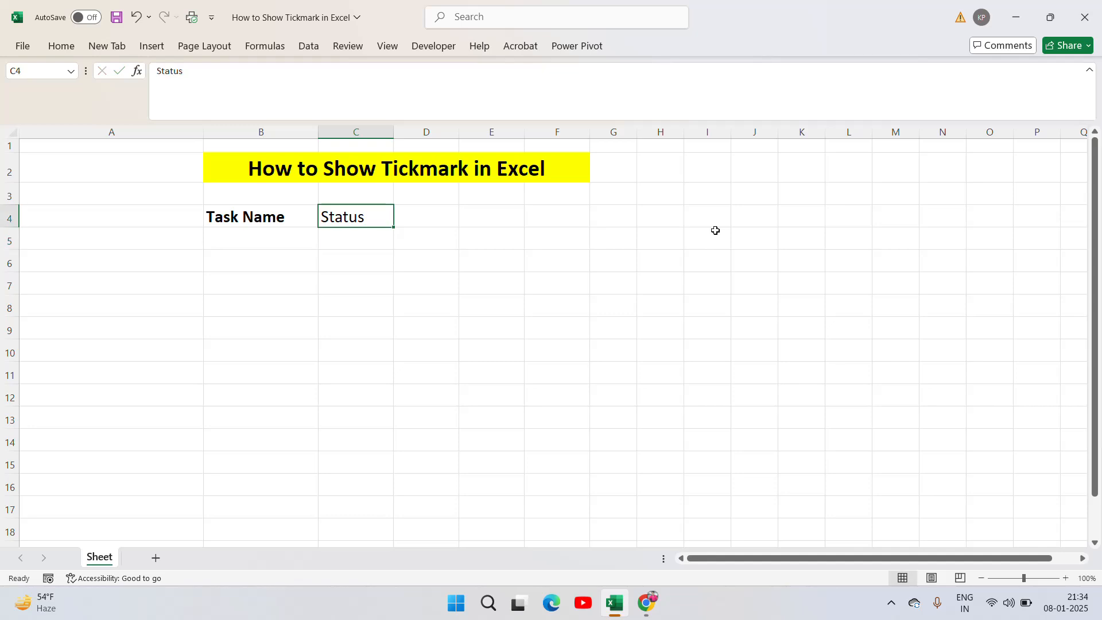
{"action": "left_click", "coordinate": [57, 52]}
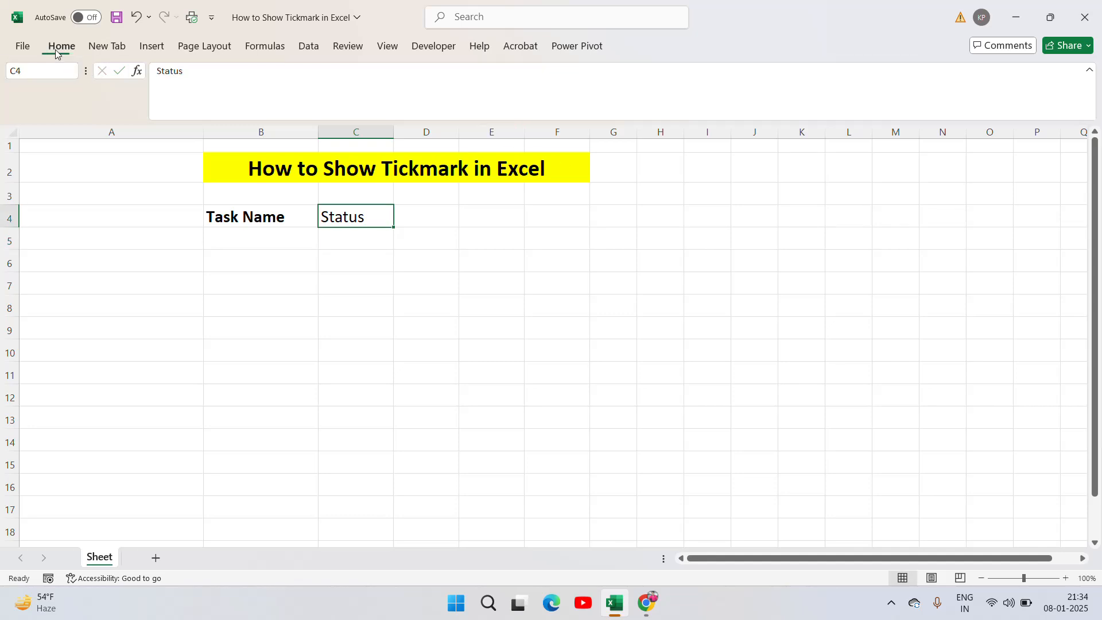
{"action": "left_click", "coordinate": [92, 96]}
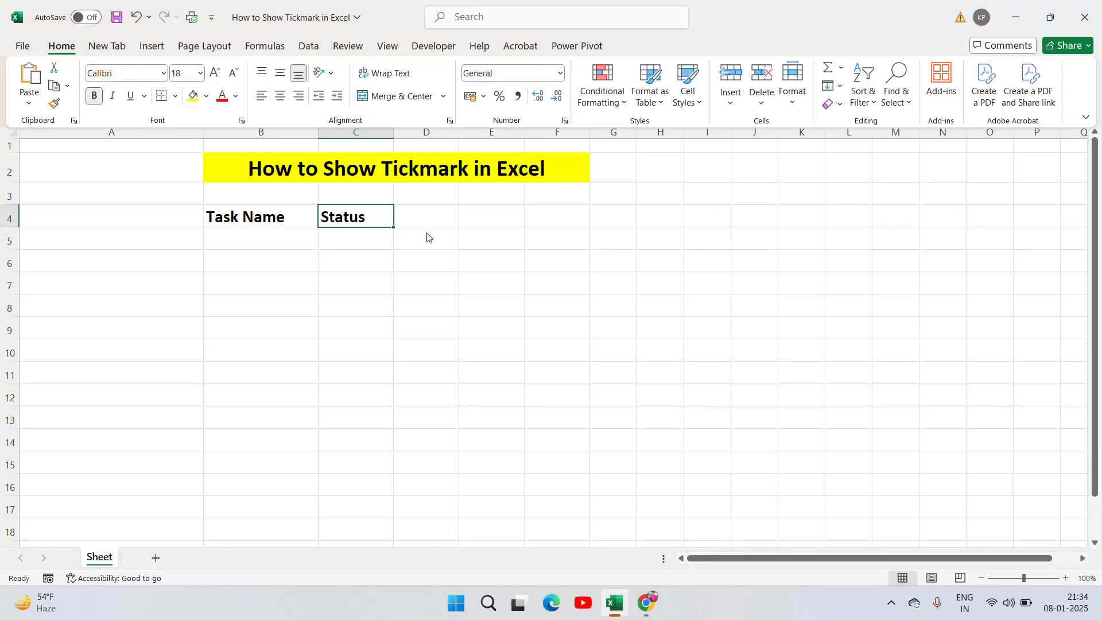
Apply All Borders to the range B4:C10
{"action": "left_click", "coordinate": [405, 210]}
{"action": "key", "text": "Left"}
{"action": "key", "text": "Left"}
{"action": "key", "text": "Right"}
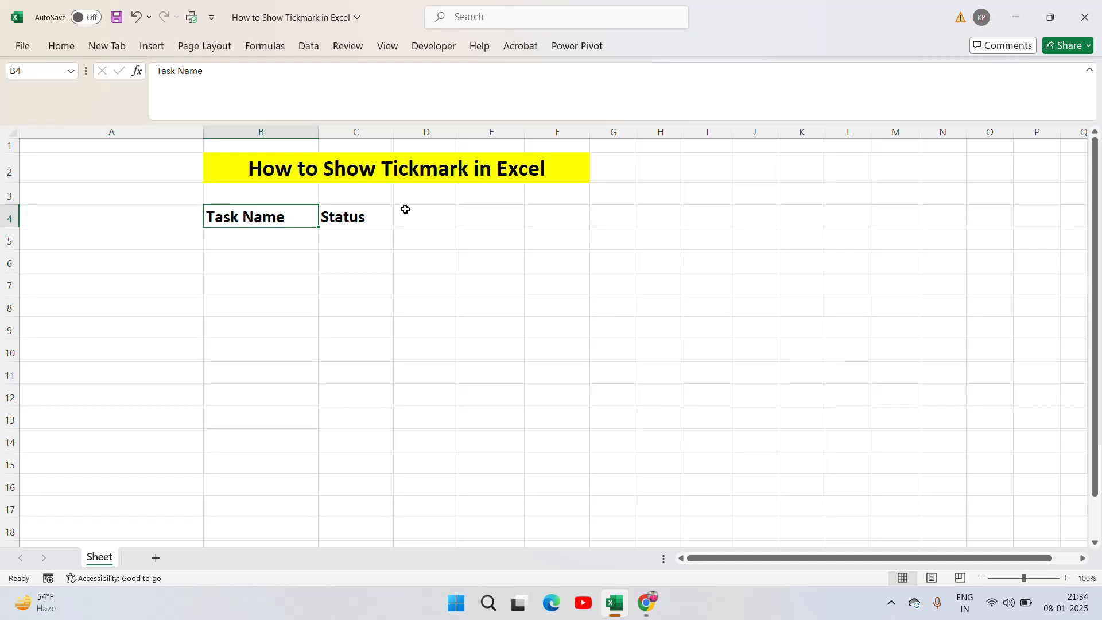
{"action": "key", "text": "shift+Right"}
{"action": "key", "text": "shift+Down"}
{"action": "key", "text": "shift+Down"}
{"action": "key", "text": "shift+Down"}
{"action": "key", "text": "shift+Down"}
{"action": "key", "text": "shift+Down"}
{"action": "key", "text": "shift+Down"}
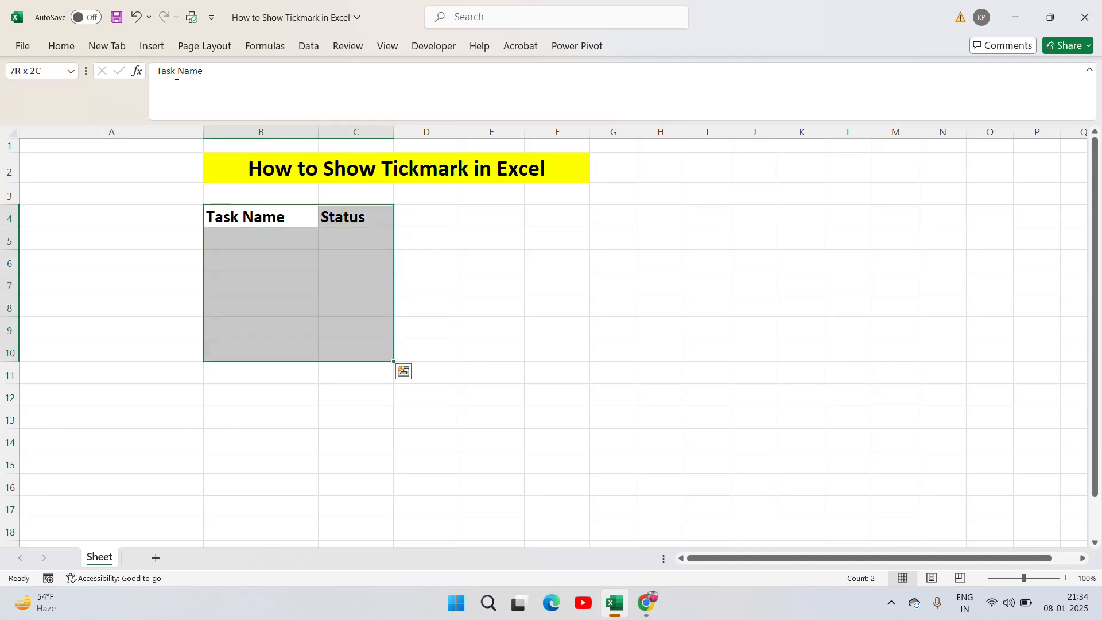
{"action": "left_click", "coordinate": [60, 48]}
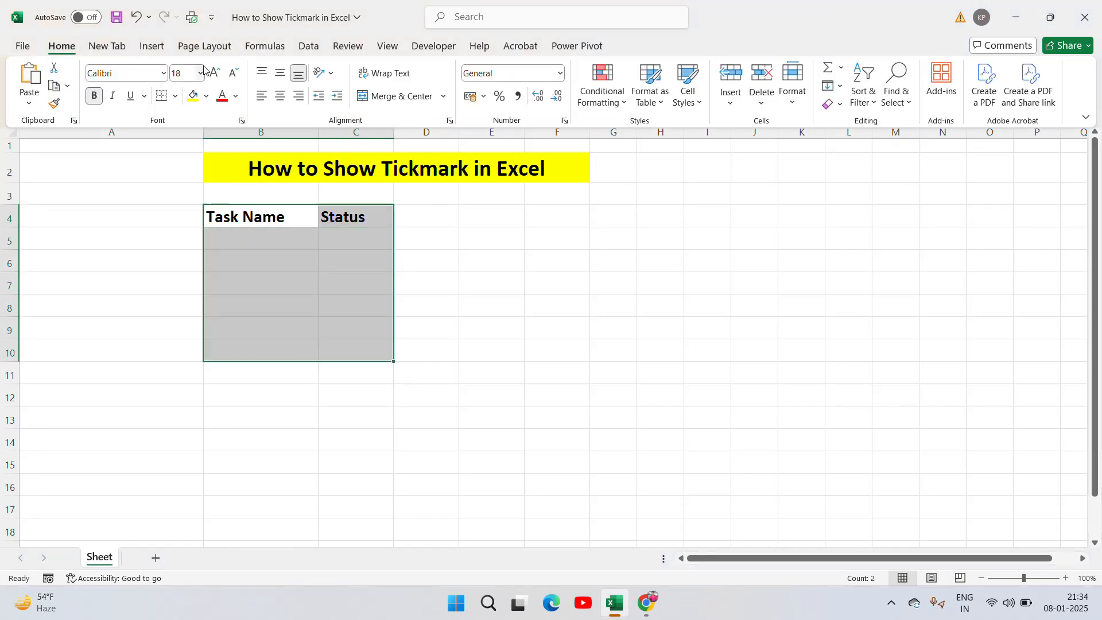
{"action": "left_click", "coordinate": [175, 96]}
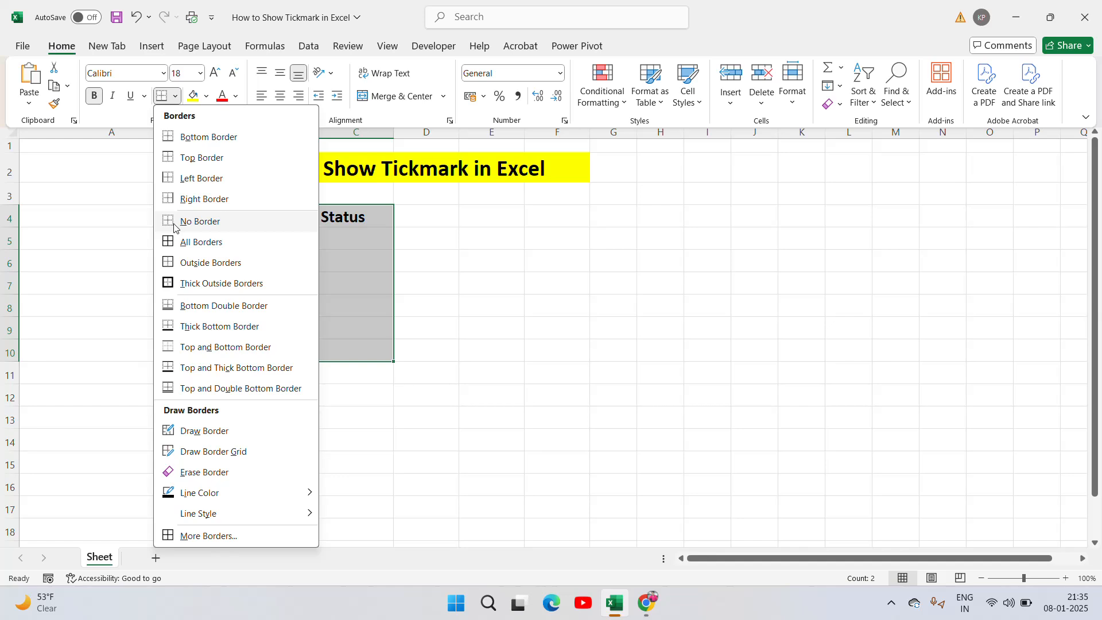
{"action": "left_click", "coordinate": [171, 243]}
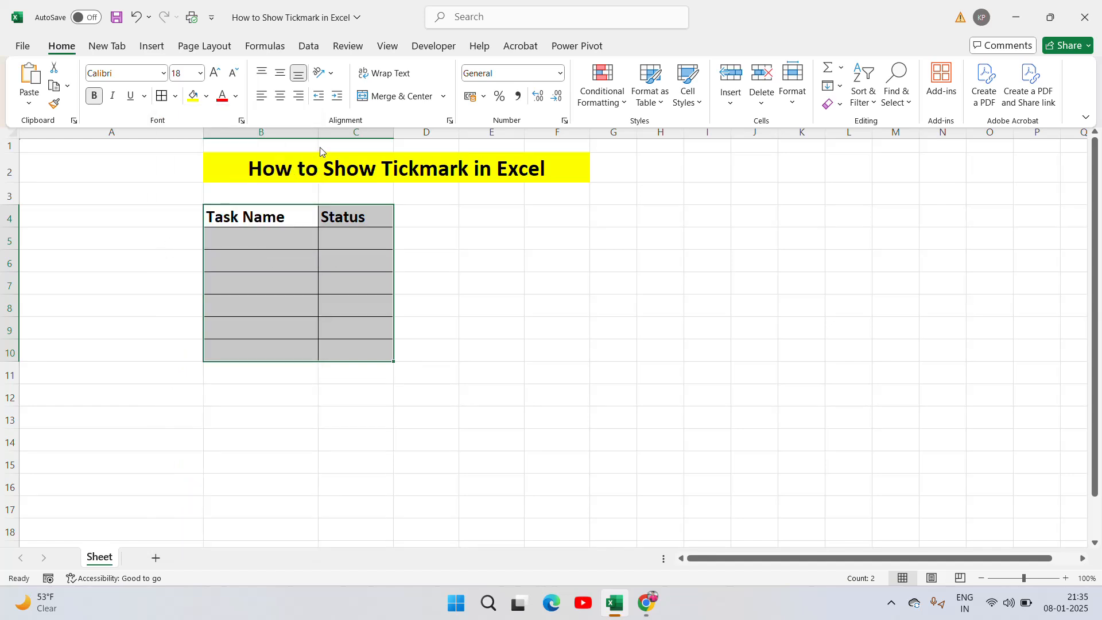
{"action": "left_click", "coordinate": [423, 235]}
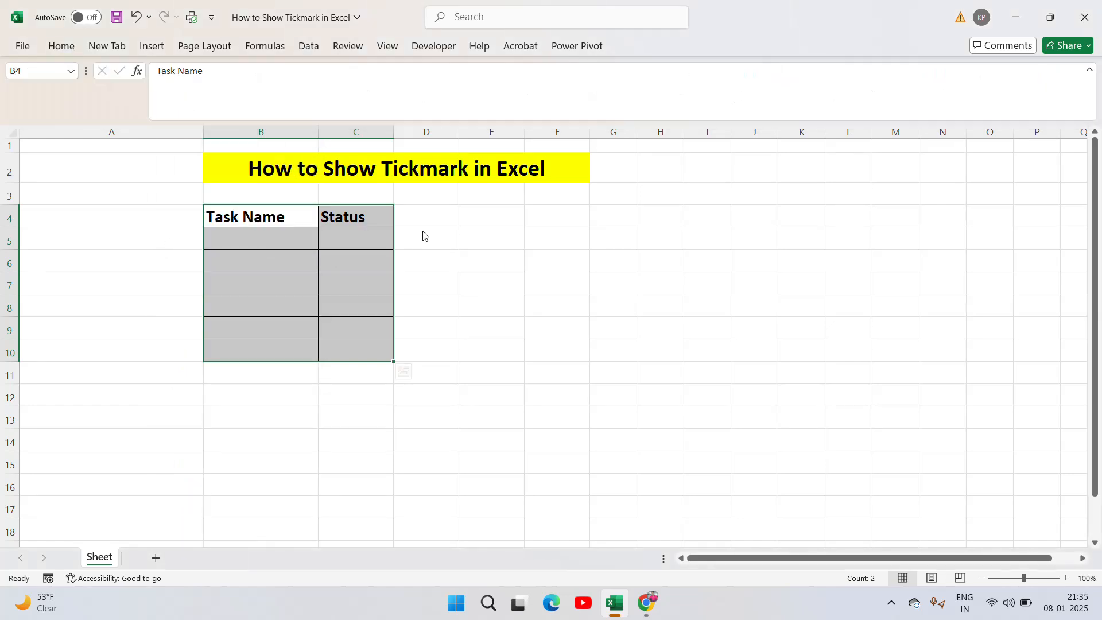
Widen columns B and C further and centre the contents of B4:C10 horizontally
{"action": "left_click_drag", "start_coordinate": [318, 132], "coordinate": [362, 132]}
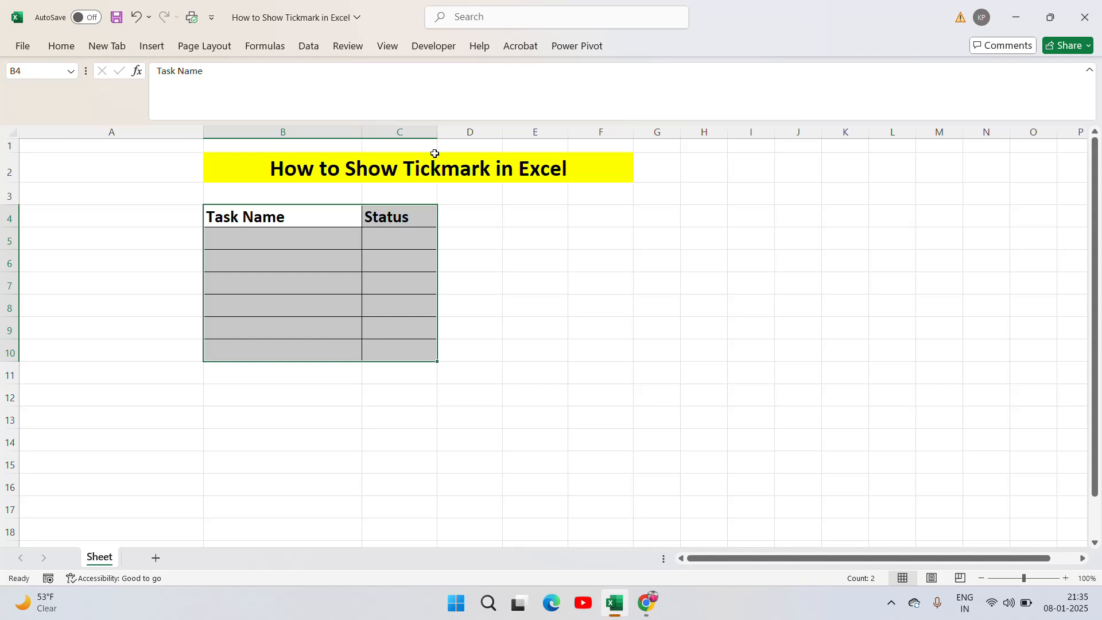
{"action": "left_click_drag", "start_coordinate": [438, 132], "coordinate": [488, 132]}
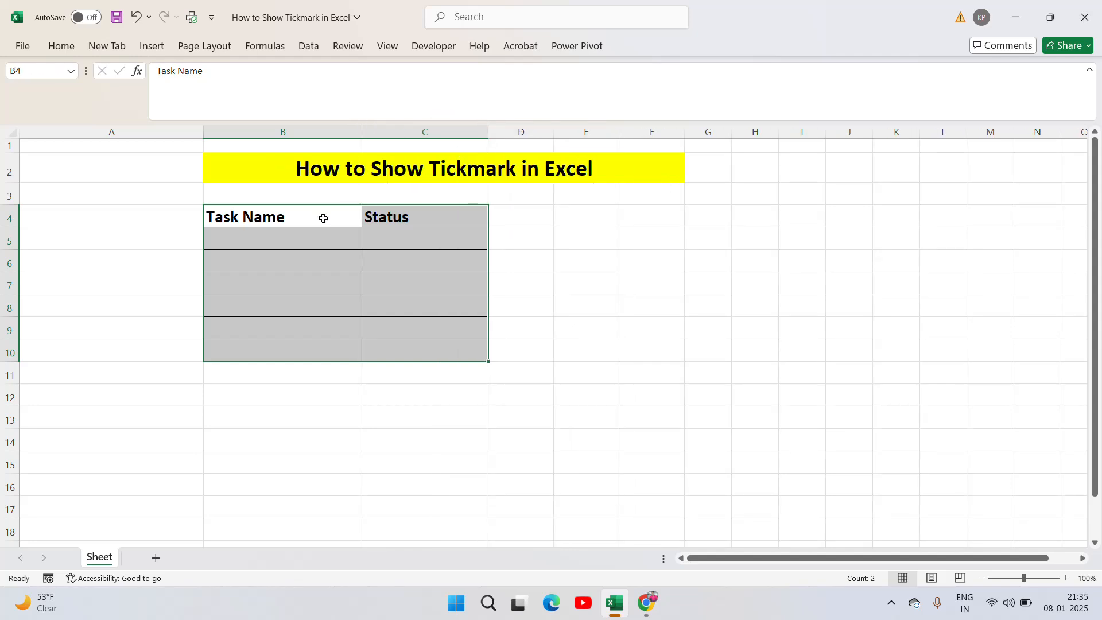
{"action": "left_click", "coordinate": [62, 46]}
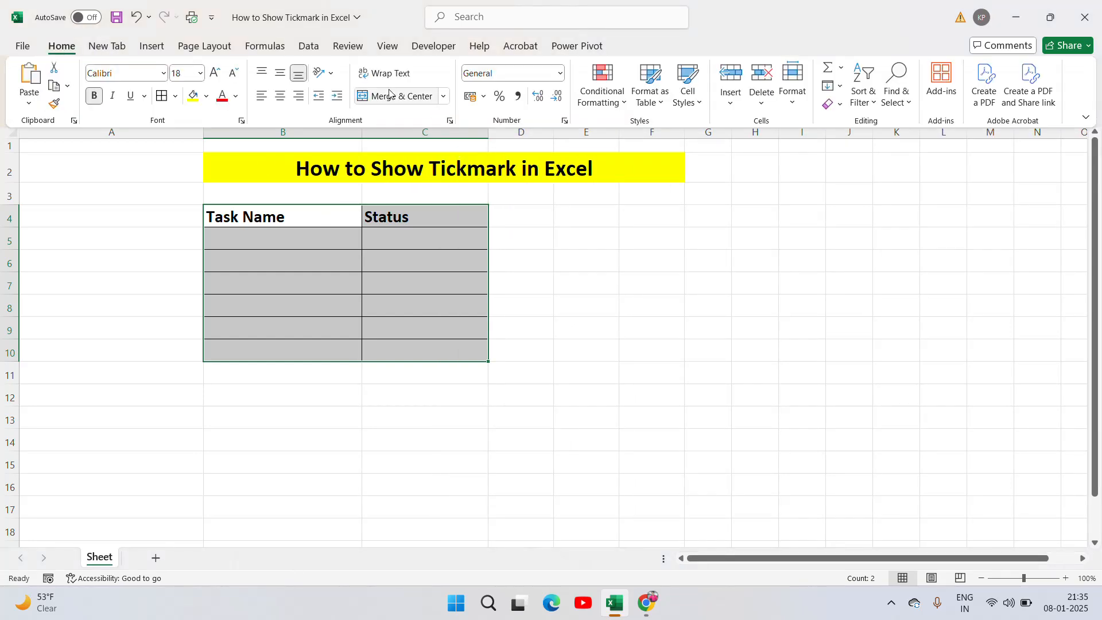
{"action": "left_click", "coordinate": [280, 96]}
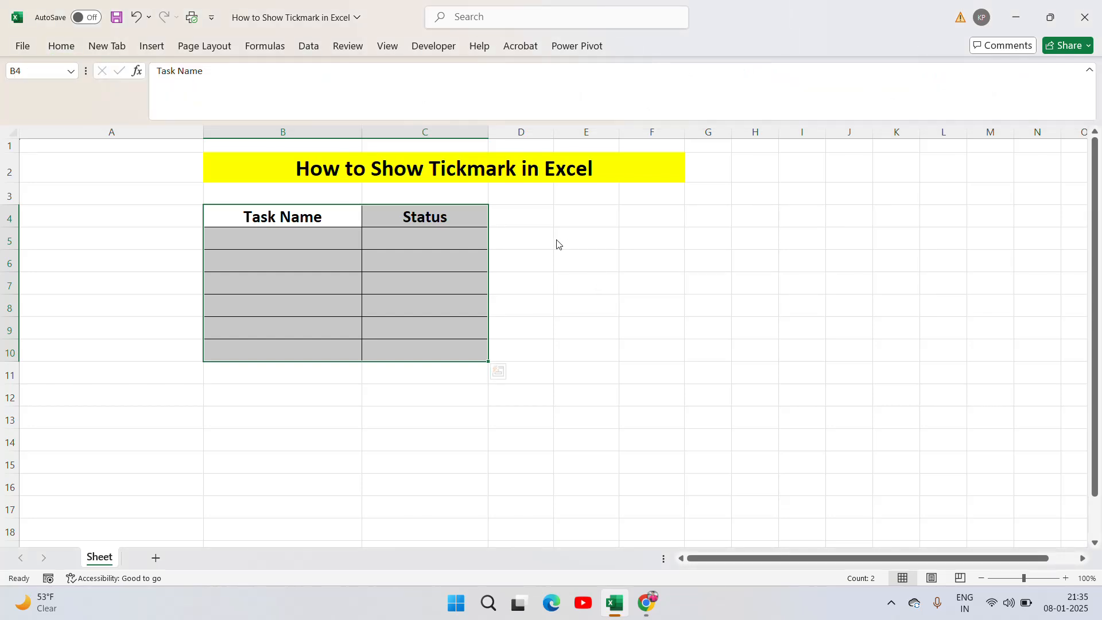
Enter "Task 1" in cell B5, then copy it to B6 and change the copy to "Task 2"
{"action": "left_click", "coordinate": [225, 242]}
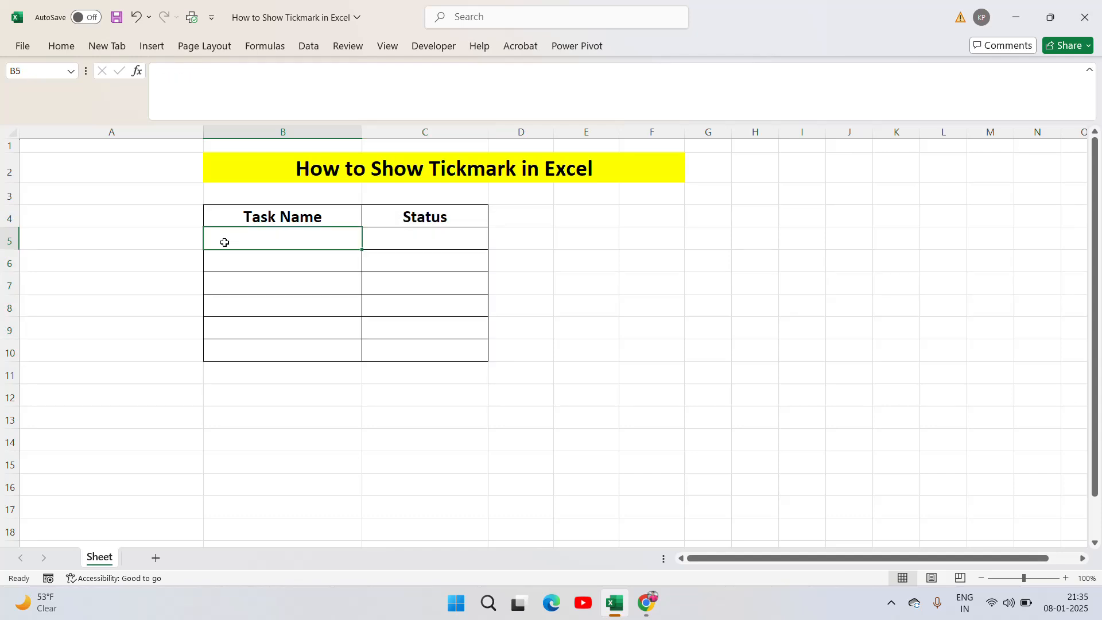
{"action": "type", "text": "Tas"}
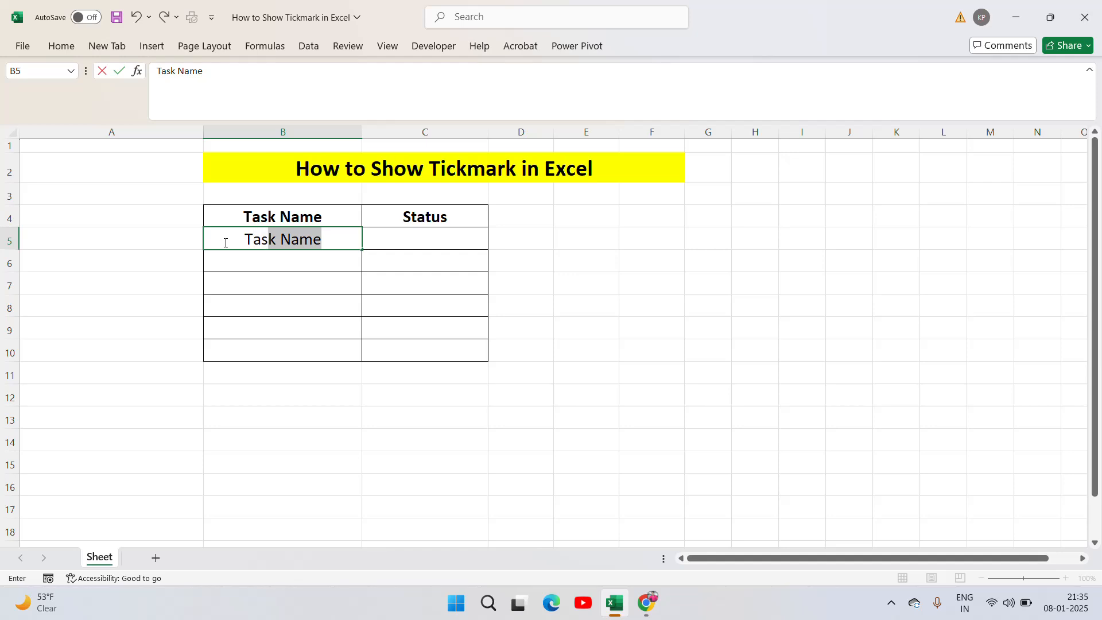
{"action": "type", "text": "k 1"}
{"action": "key", "text": "ctrl+Return"}
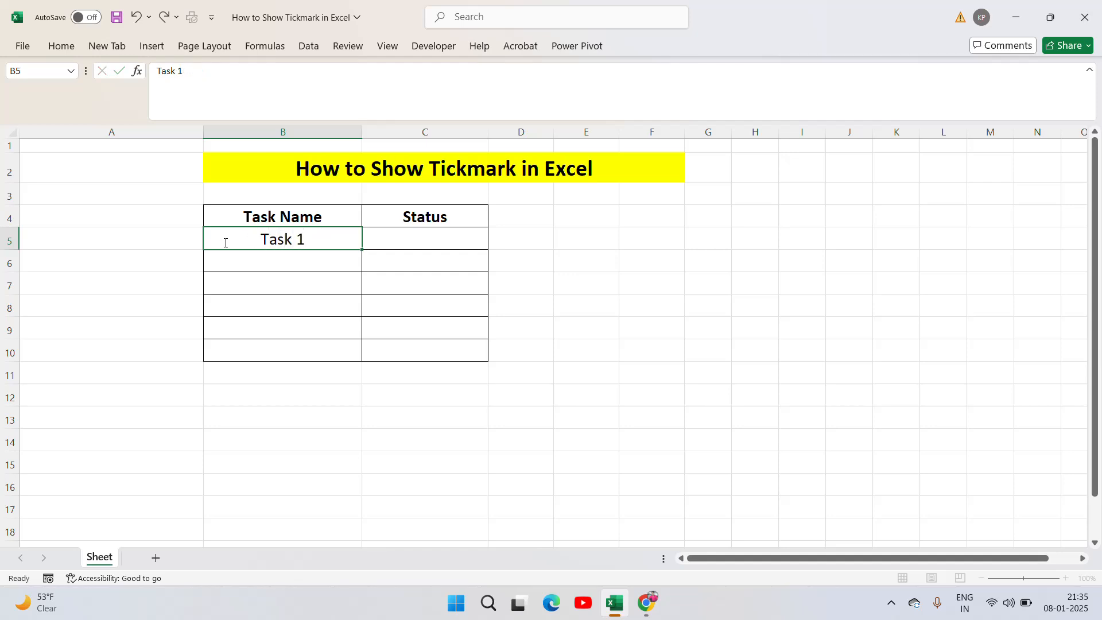
{"action": "key", "text": "ctrl+c"}
{"action": "key", "text": "Down"}
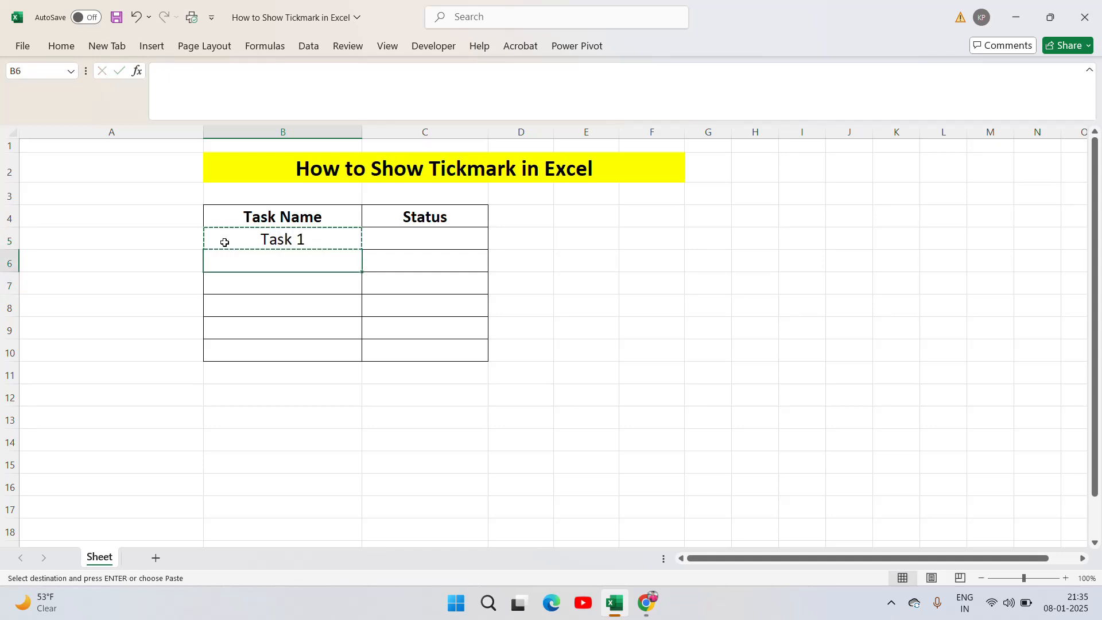
{"action": "key", "text": "ctrl+v"}
{"action": "key", "text": "F2"}
{"action": "key", "text": "shift+Left"}
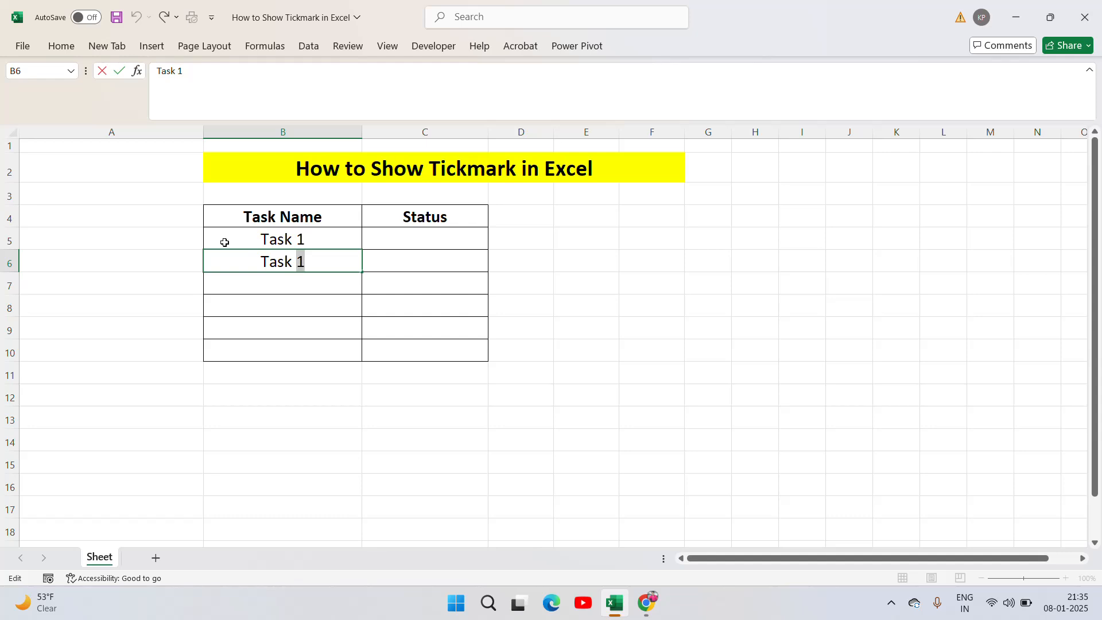
{"action": "type", "text": "2"}
{"action": "key", "text": "Return"}
Fill the task name series from B5:B6 down to cell B10
{"action": "left_click", "coordinate": [225, 243]}
{"action": "key", "text": "shift+Down"}
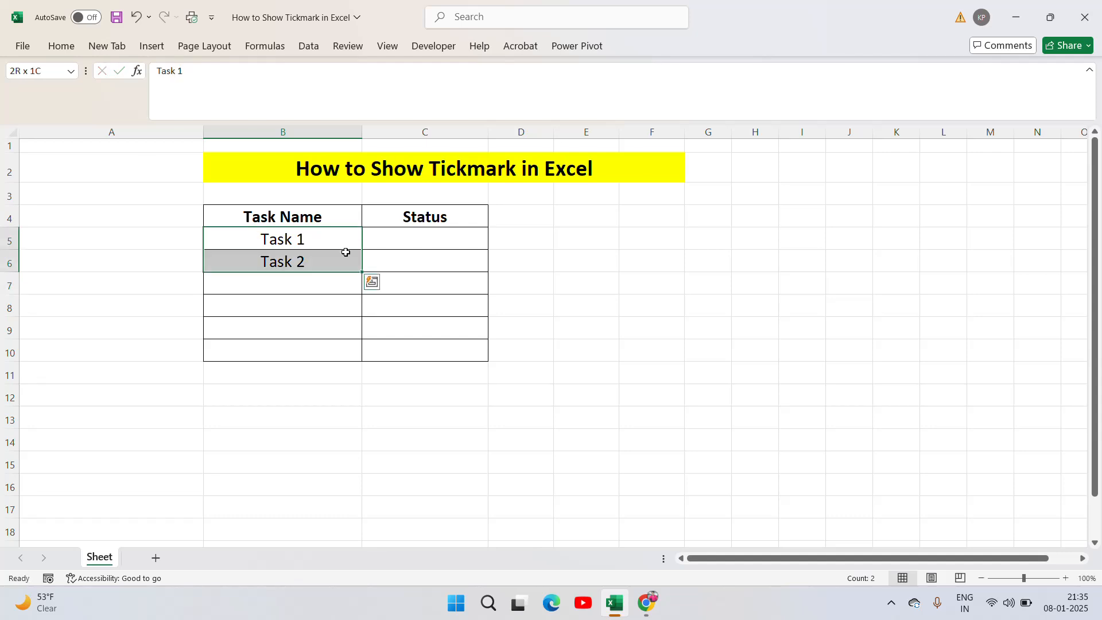
{"action": "left_click_drag", "start_coordinate": [362, 270], "coordinate": [361, 358]}
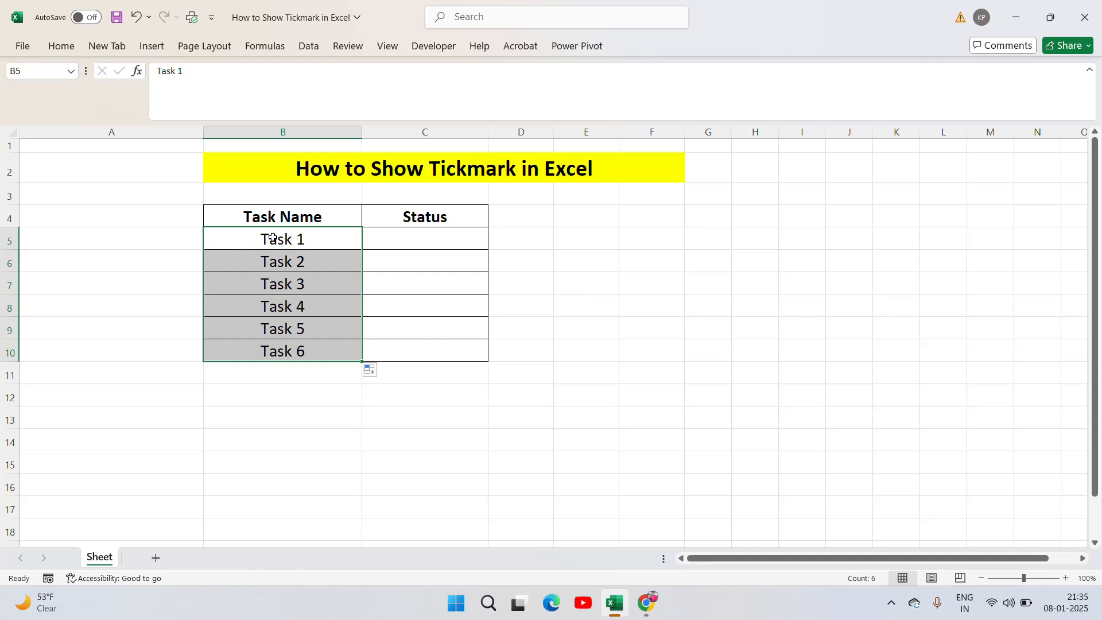
{"action": "left_click", "coordinate": [433, 243]}
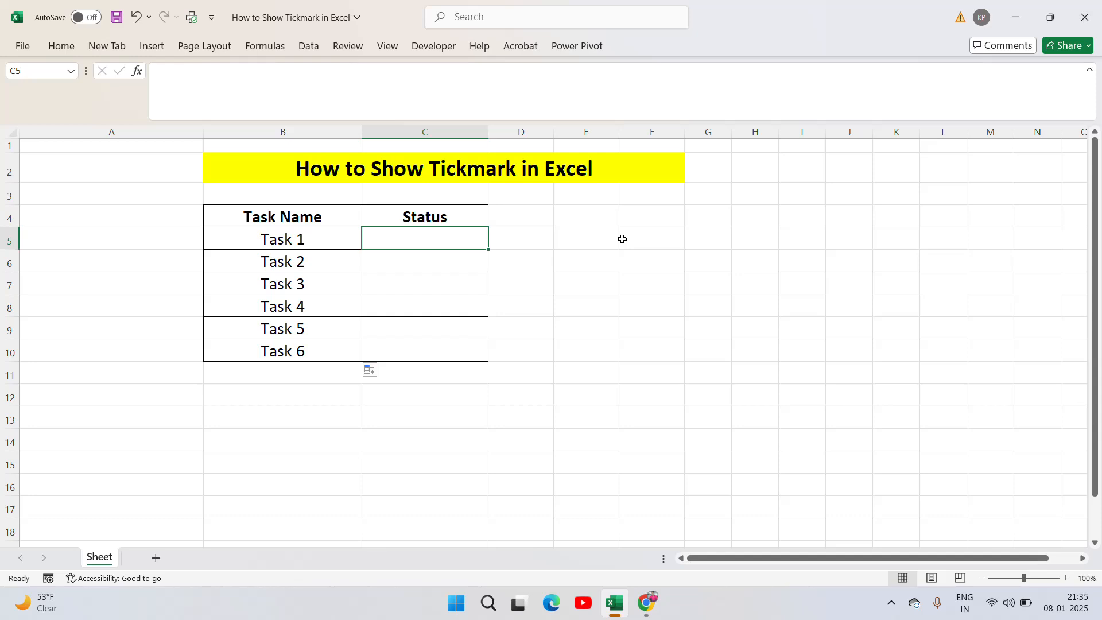
{"action": "type", "text": "Pending"}
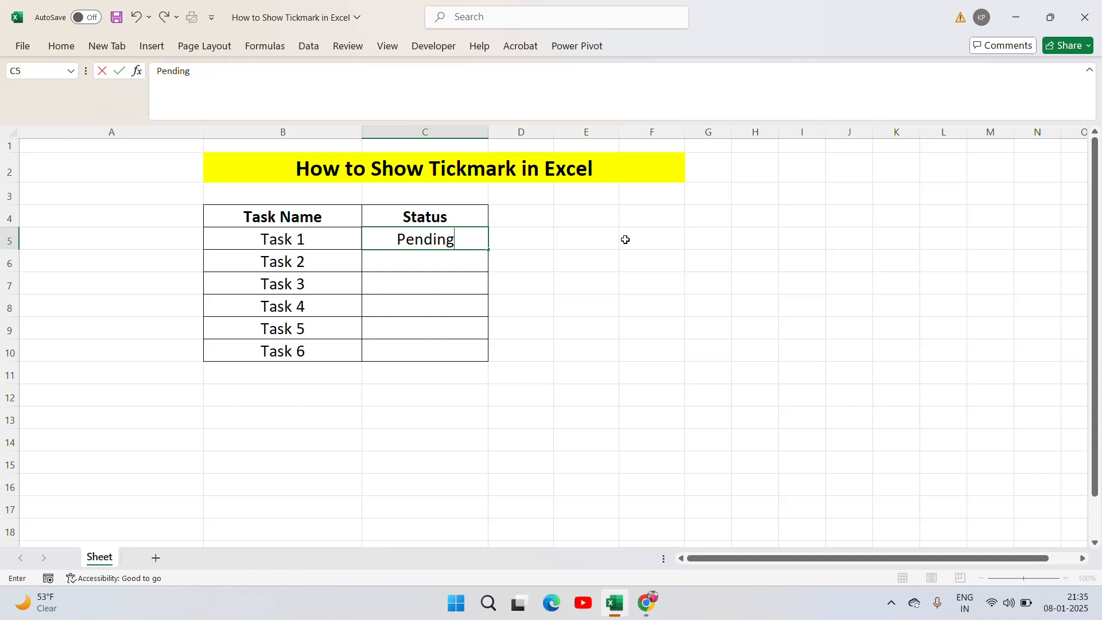
{"action": "key", "text": "BackSpace"}
{"action": "key", "text": "BackSpace"}
{"action": "key", "text": "BackSpace"}
{"action": "key", "text": "BackSpace"}
{"action": "key", "text": "BackSpace"}
{"action": "key", "text": "BackSpace"}
{"action": "key", "text": "BackSpace"}
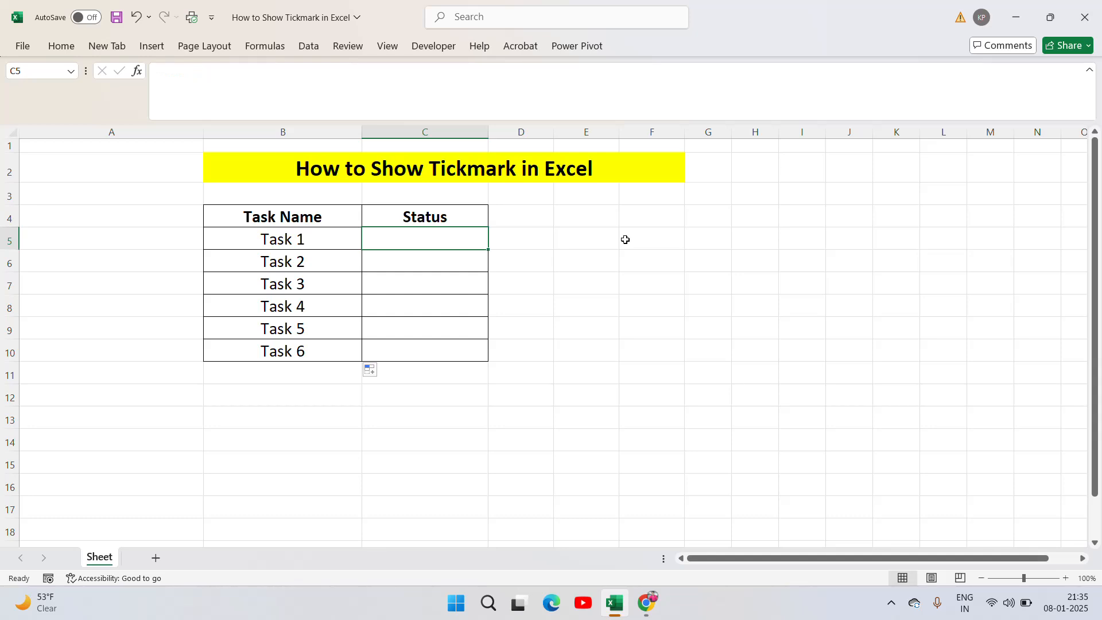
Enter the status "Complete" for Task 1 in C5 and "Pending" for Task 2 in C6
{"action": "type", "text": "Complete"}
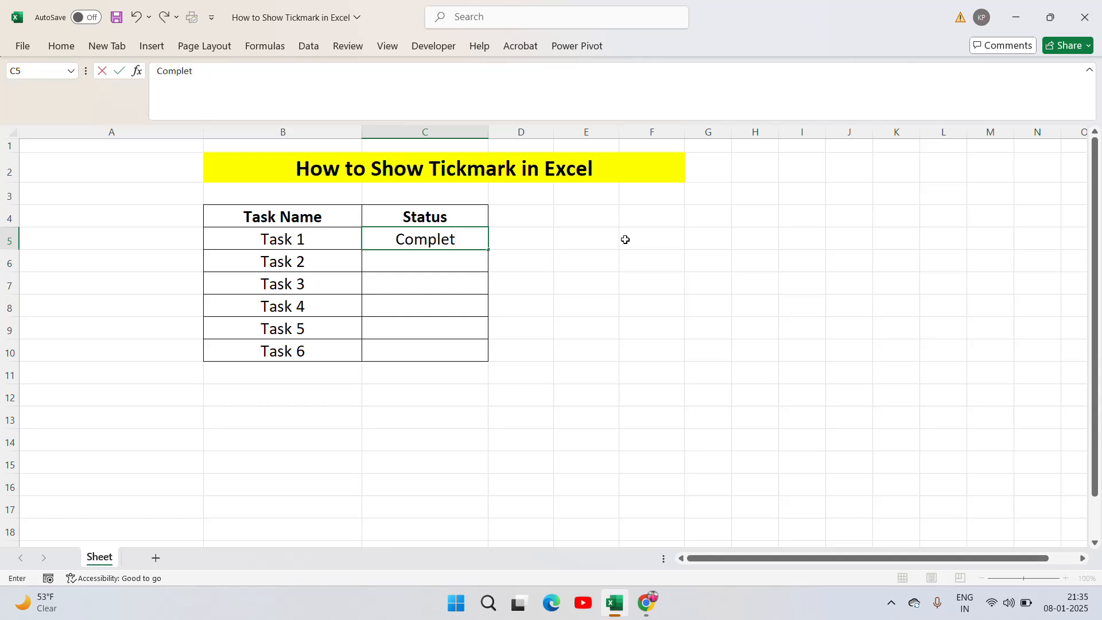
{"action": "key", "text": "Return"}
{"action": "type", "text": "Pending"}
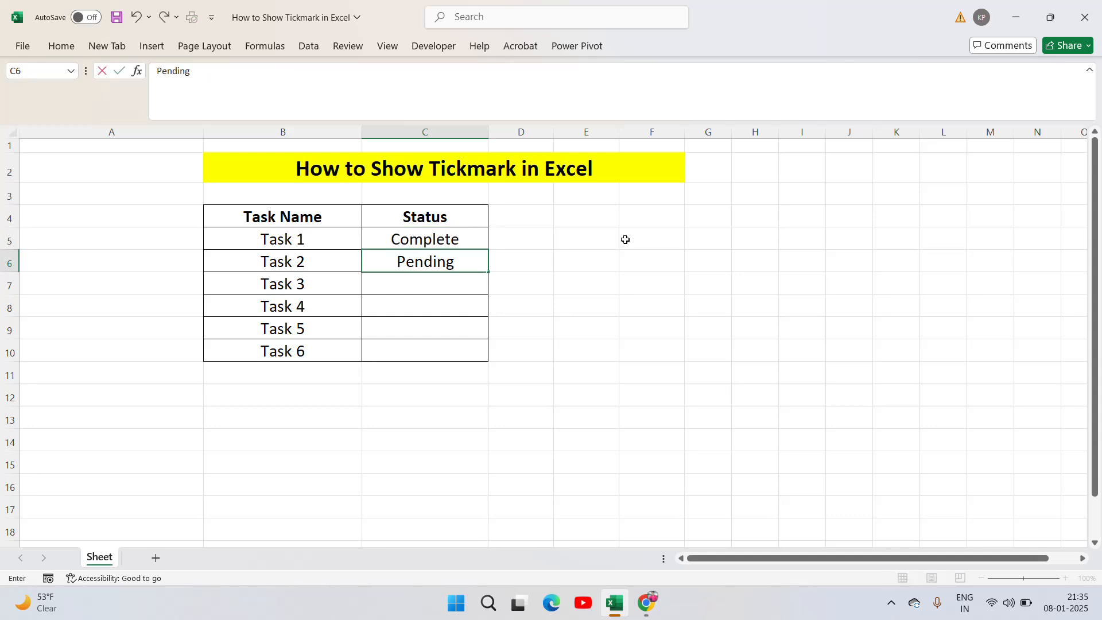
{"action": "key", "text": "Return"}
Copy the "Complete" status from C5 to C7 and the "Pending" status from C6 to C8
{"action": "key", "text": "Up"}
{"action": "key", "text": "Up"}
{"action": "key", "text": "ctrl+c"}
{"action": "key", "text": "Down"}
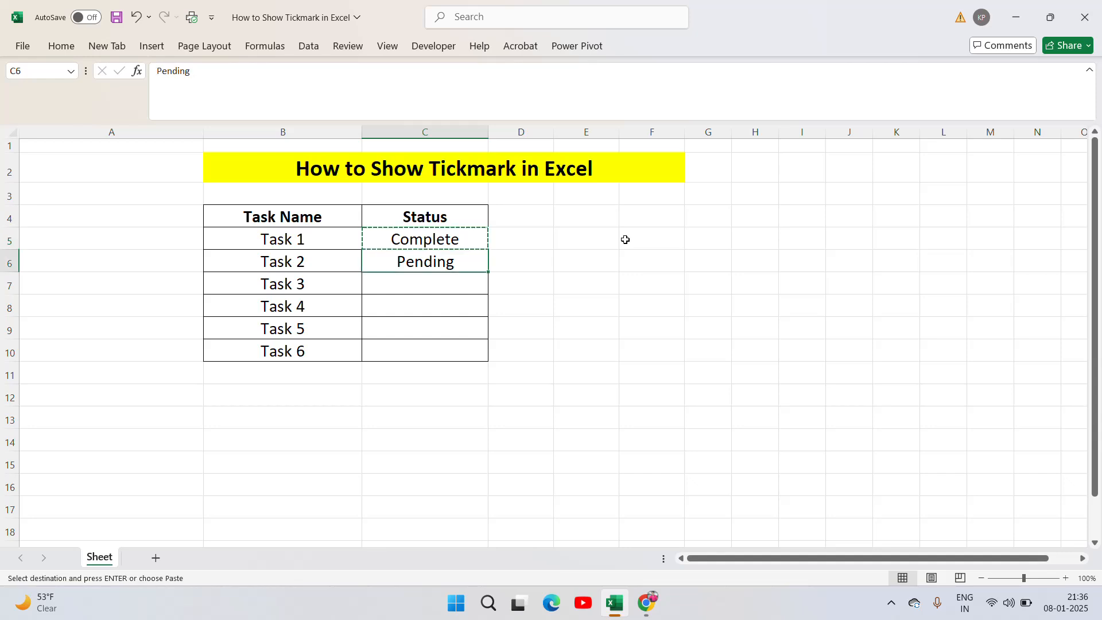
{"action": "key", "text": "Down"}
{"action": "key", "text": "ctrl+v"}
{"action": "key", "text": "Up"}
{"action": "key", "text": "ctrl+c"}
{"action": "key", "text": "Down"}
{"action": "key", "text": "Down"}
{"action": "key", "text": "ctrl+v"}
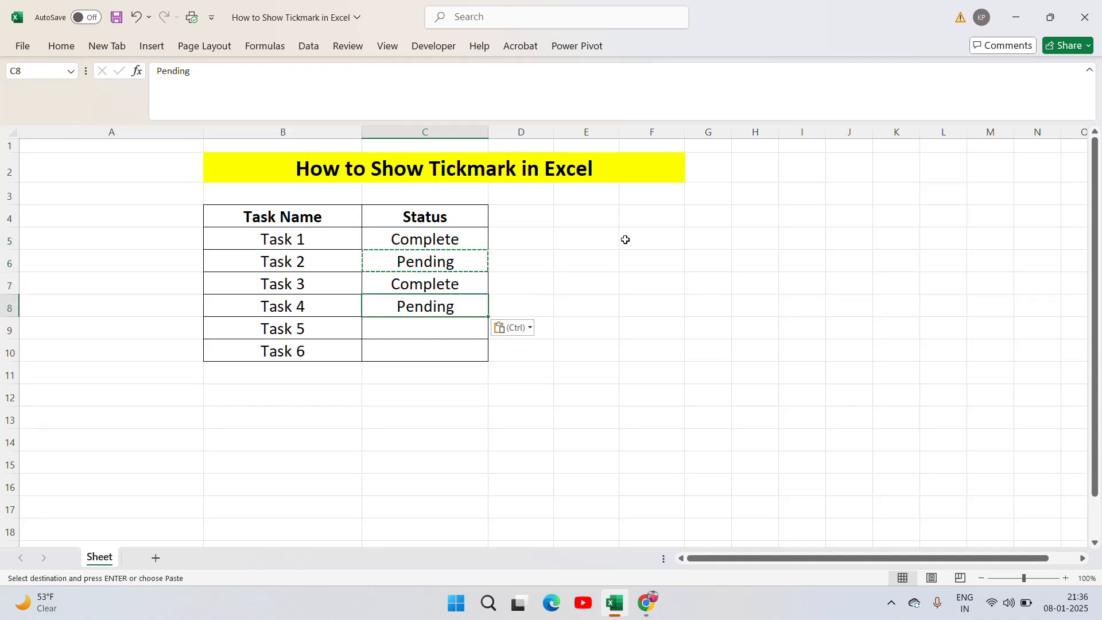
Copy the "Complete" status from C7 into C9 and C10 for Task 5 and Task 6
{"action": "key", "text": "Up"}
{"action": "key", "text": "ctrl+c"}
{"action": "key", "text": "Down"}
{"action": "key", "text": "Down"}
{"action": "key", "text": "ctrl+v"}
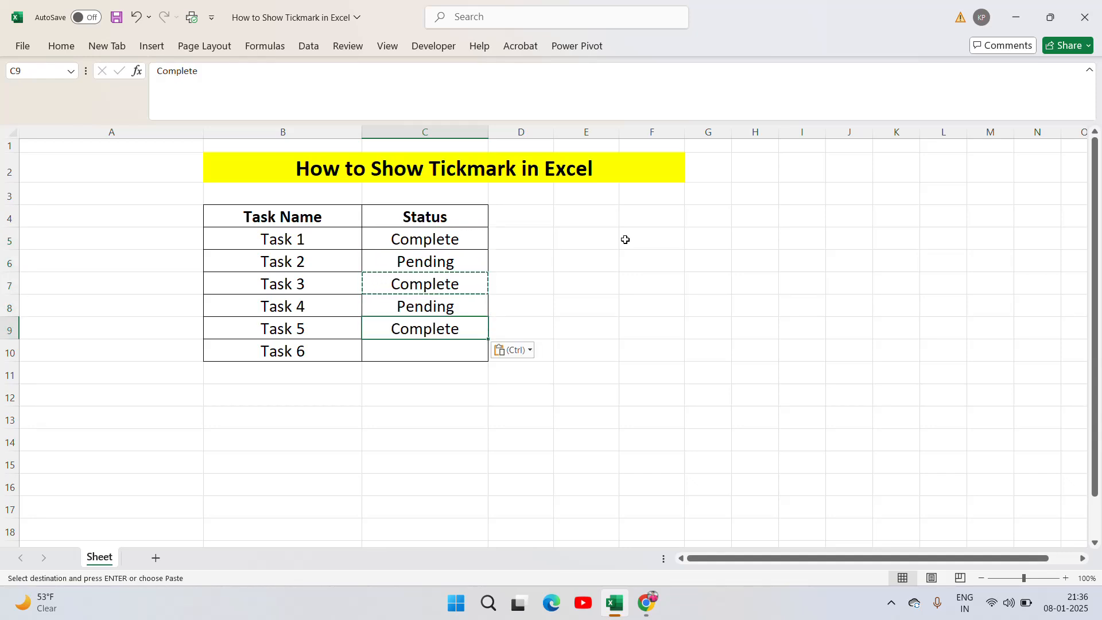
{"action": "key", "text": "ctrl+c"}
{"action": "key", "text": "Down"}
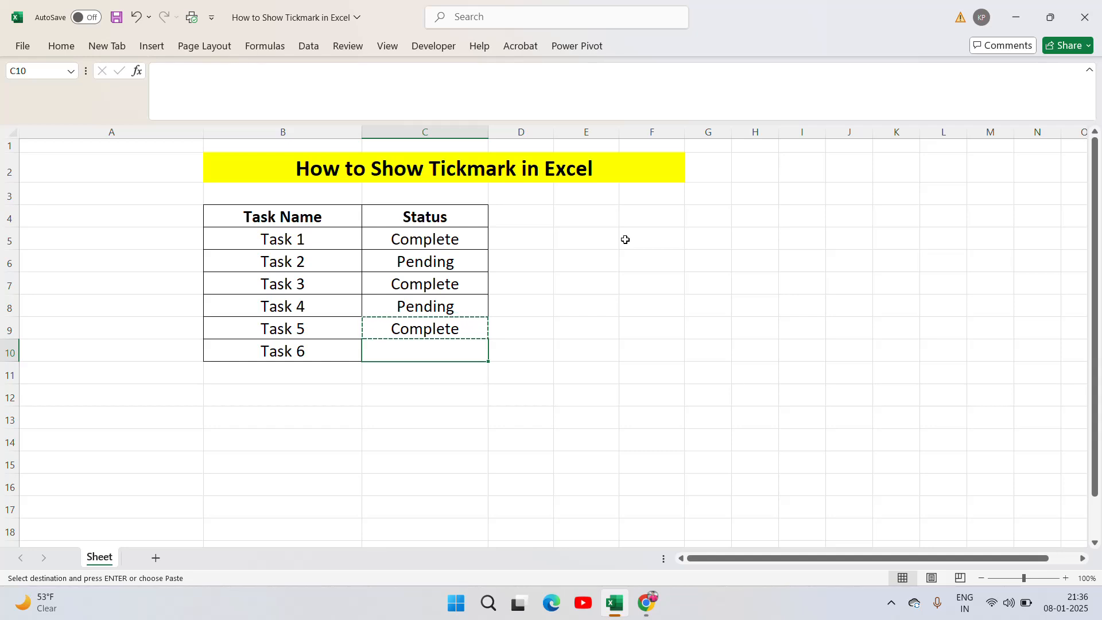
{"action": "key", "text": "ctrl+v"}
{"action": "key", "text": "Escape"}
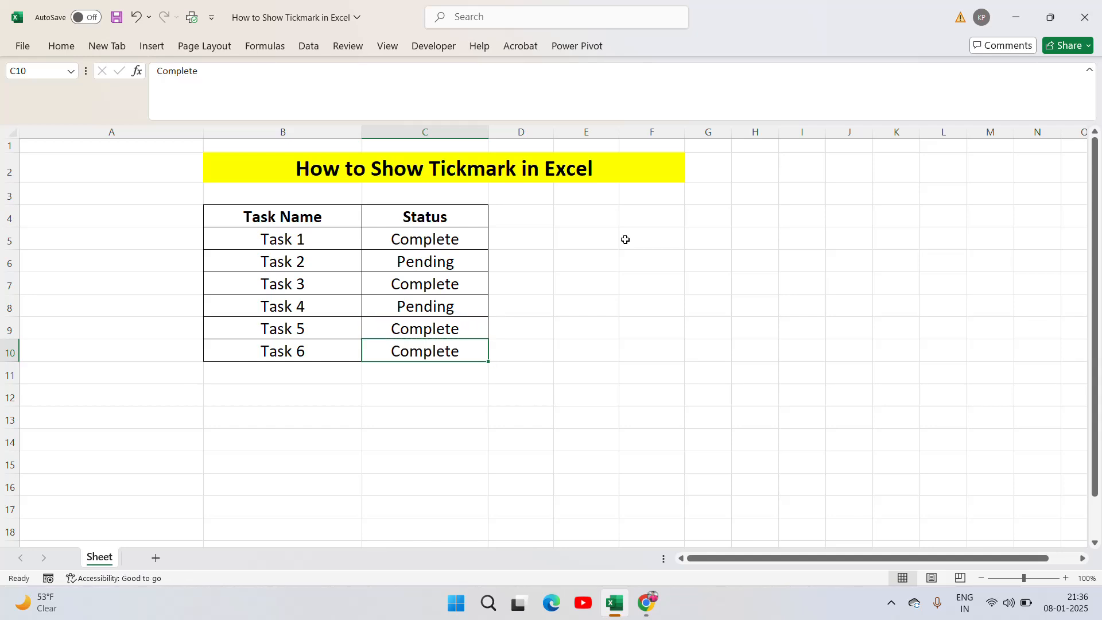
Apply thick outside borders around the task table B4:C10
{"action": "left_click", "coordinate": [314, 237]}
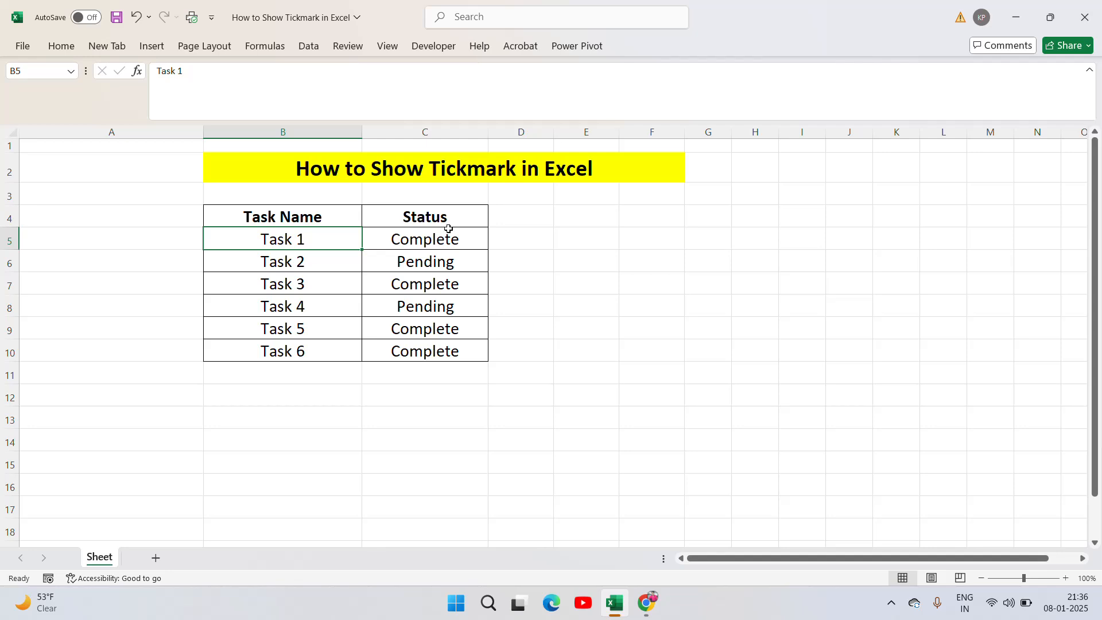
{"action": "key", "text": "Right"}
{"action": "key", "text": "Up"}
{"action": "key", "text": "Left"}
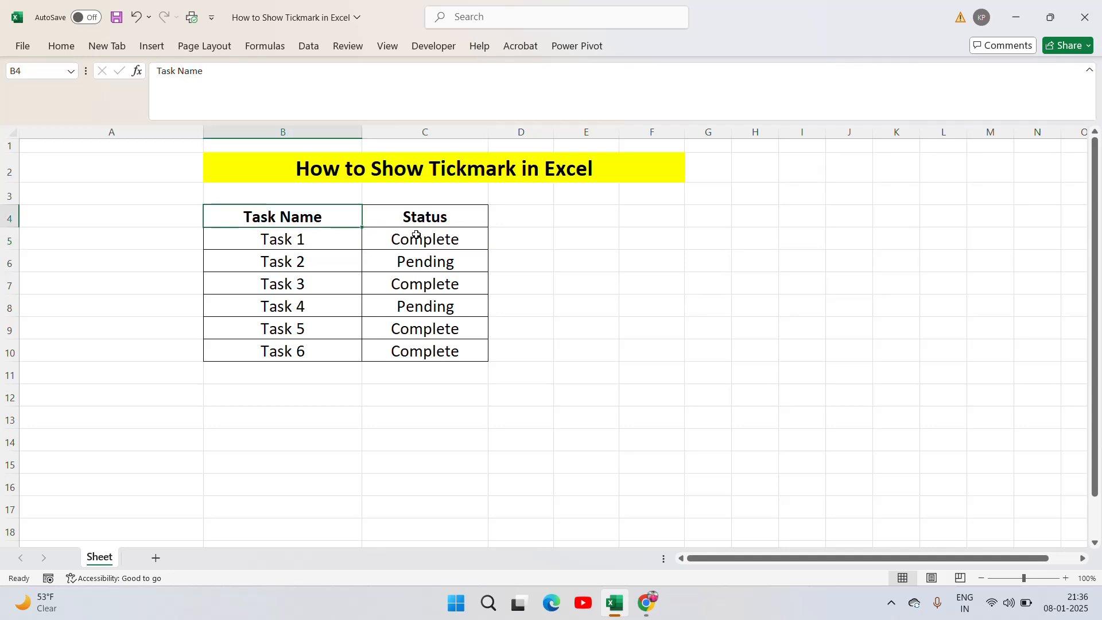
{"action": "key", "text": "ctrl+a"}
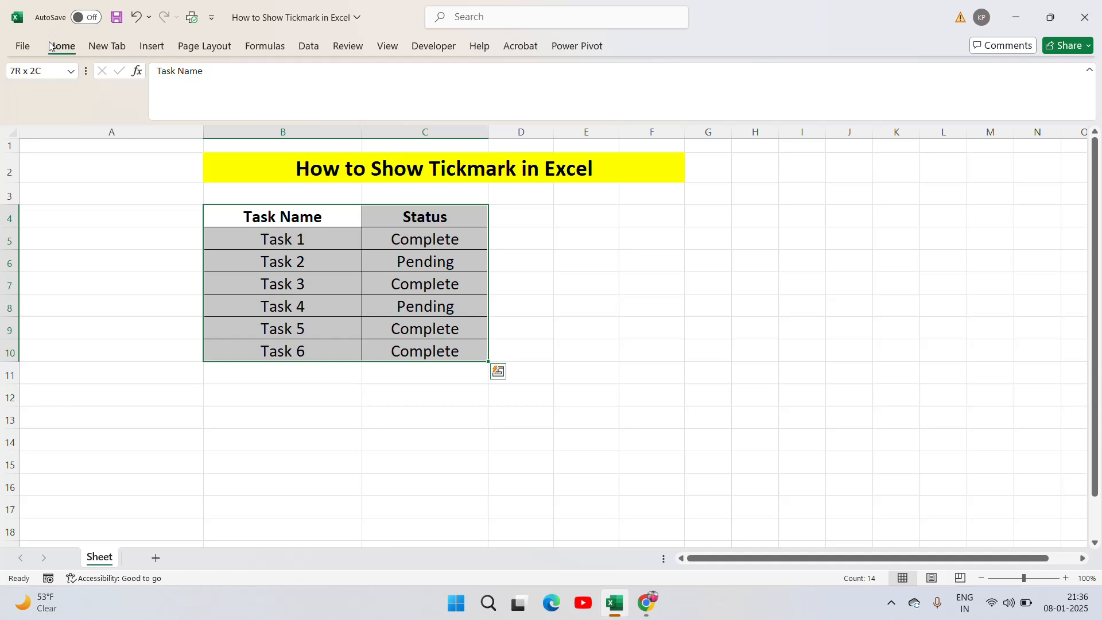
{"action": "left_click", "coordinate": [50, 46]}
{"action": "left_click", "coordinate": [175, 97]}
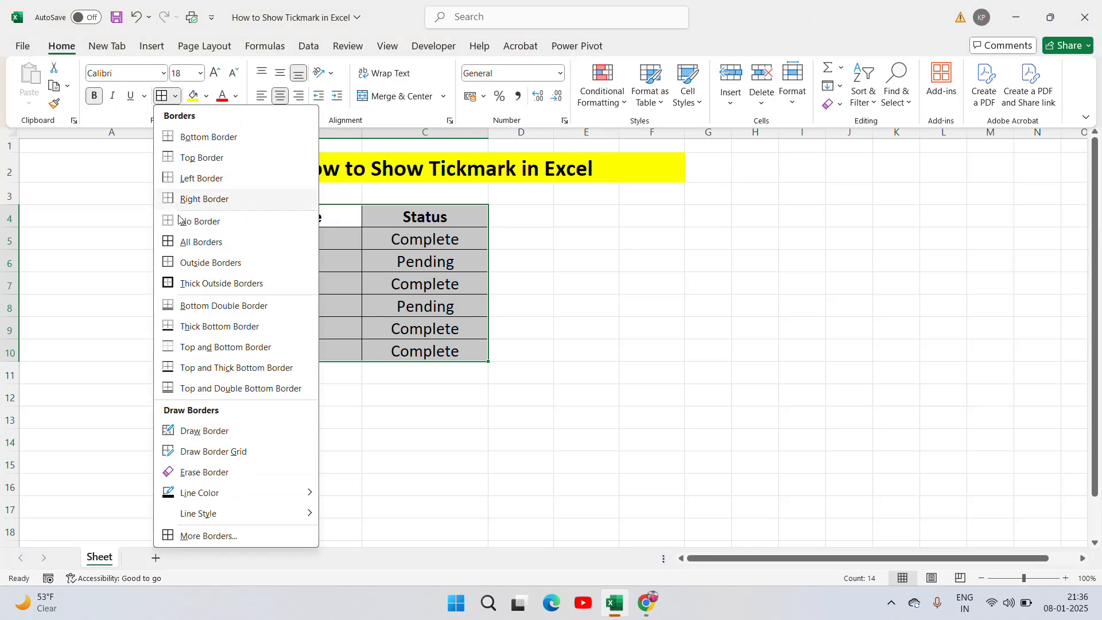
{"action": "left_click", "coordinate": [184, 283]}
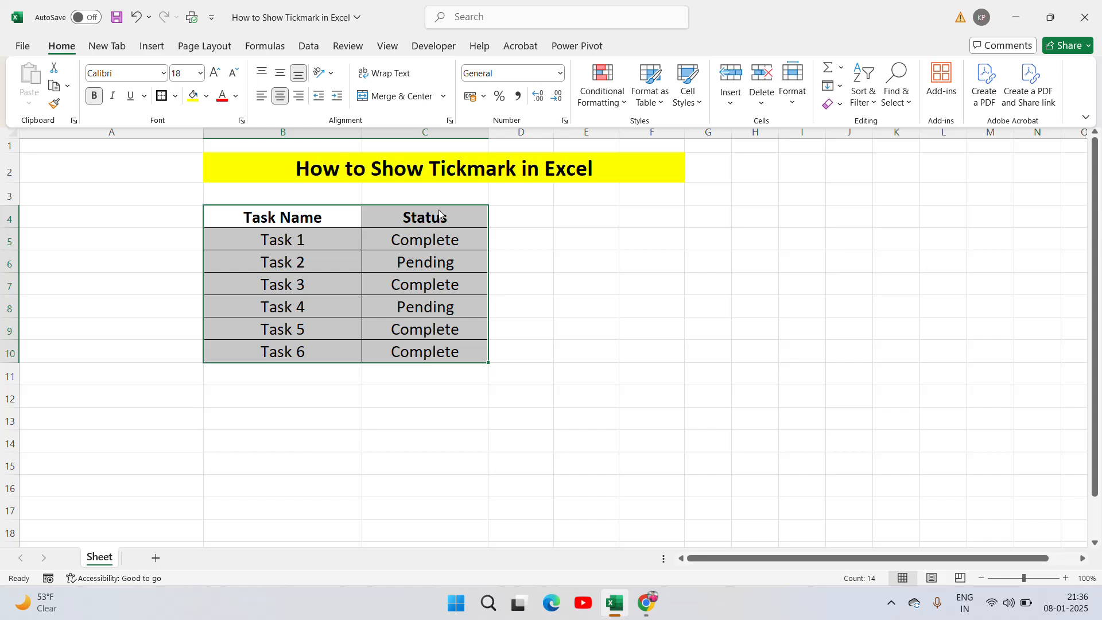
{"action": "key", "text": "ctrl+F1"}
{"action": "left_click", "coordinate": [523, 217]}
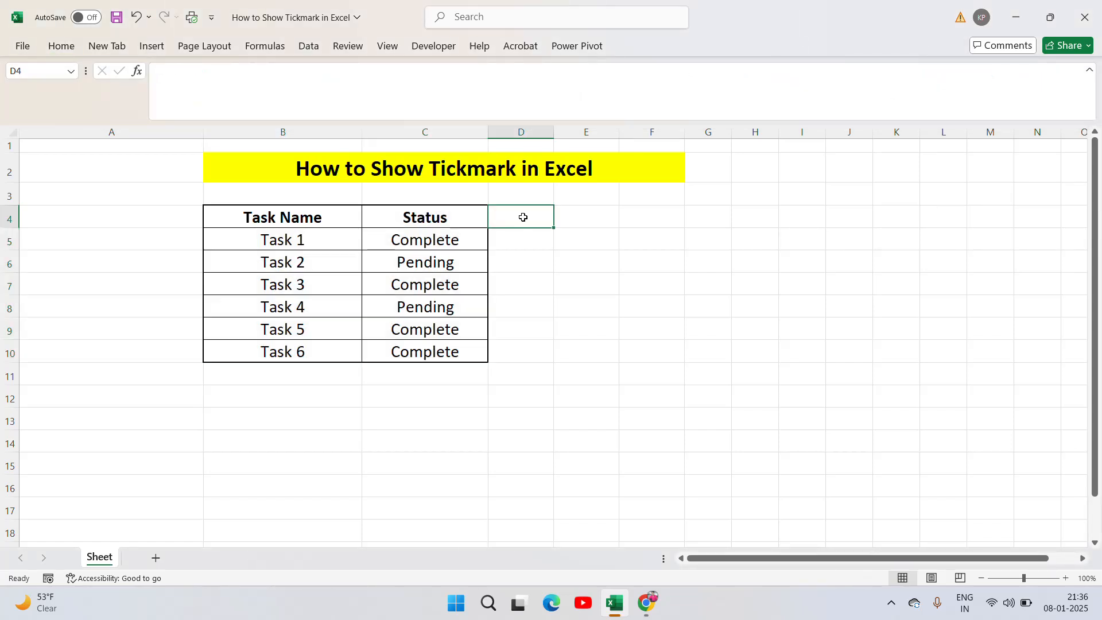
Widen column D slightly and enter the bold heading "Function" in D4
{"action": "left_click_drag", "start_coordinate": [553, 132], "coordinate": [590, 130]}
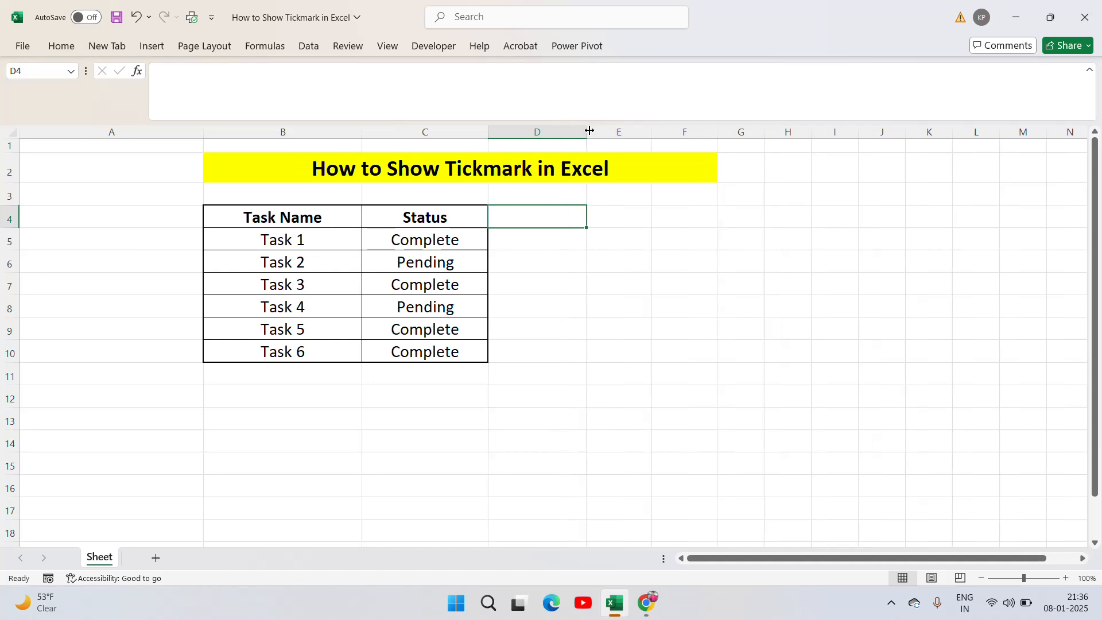
{"action": "left_click", "coordinate": [610, 210]}
{"action": "type", "text": "Function"}
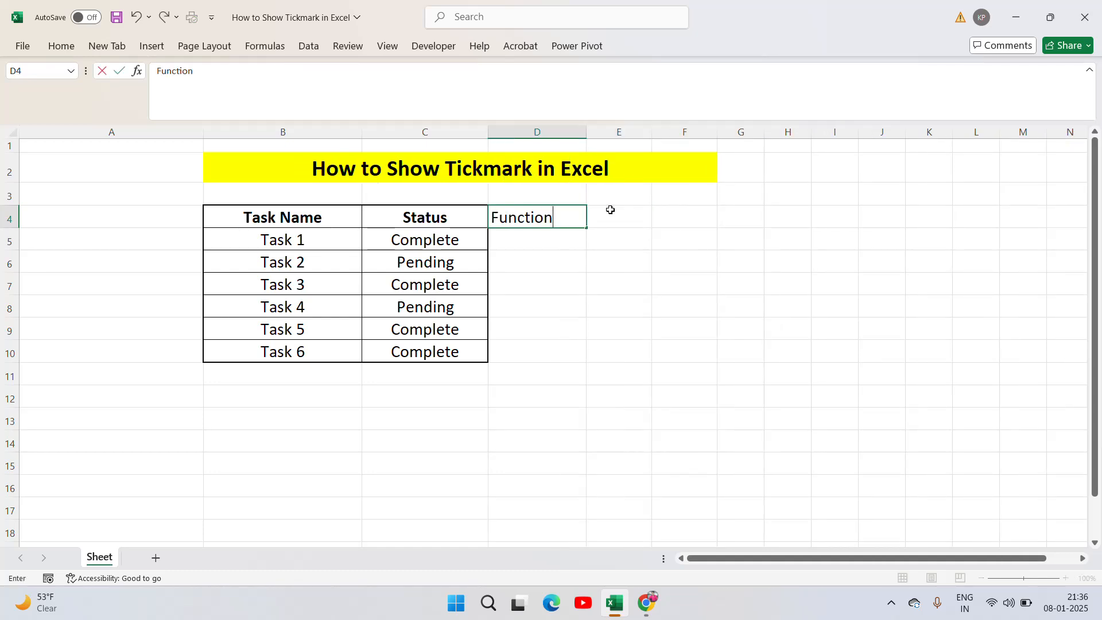
{"action": "key", "text": "ctrl+Return"}
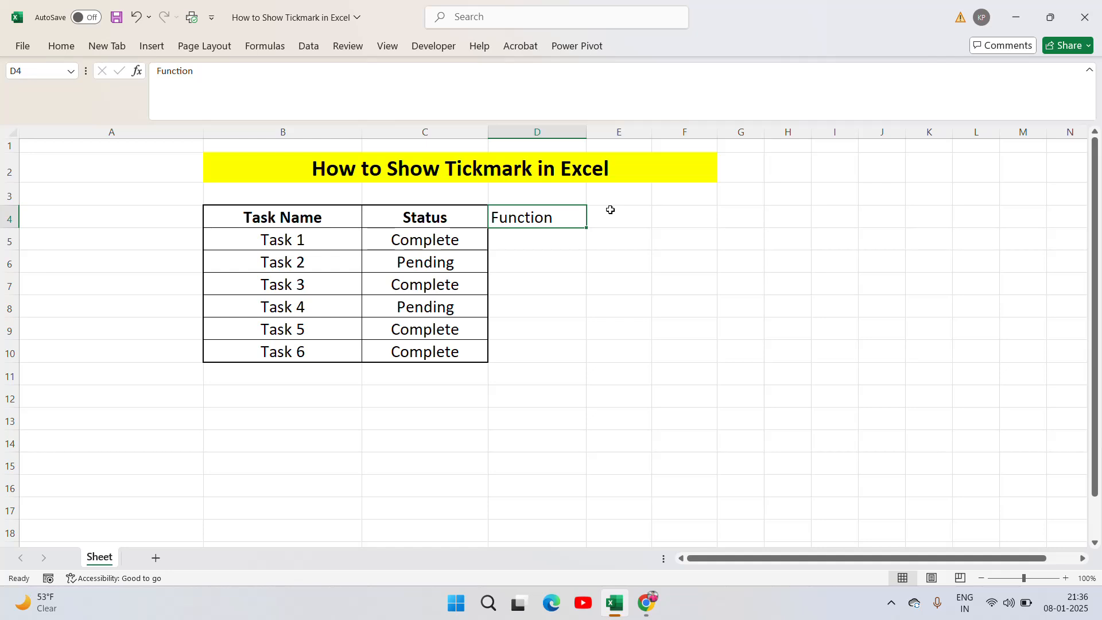
{"action": "key", "text": "ctrl+b"}
Insert a blank column between the Status and Function columns
{"action": "left_click", "coordinate": [527, 137]}
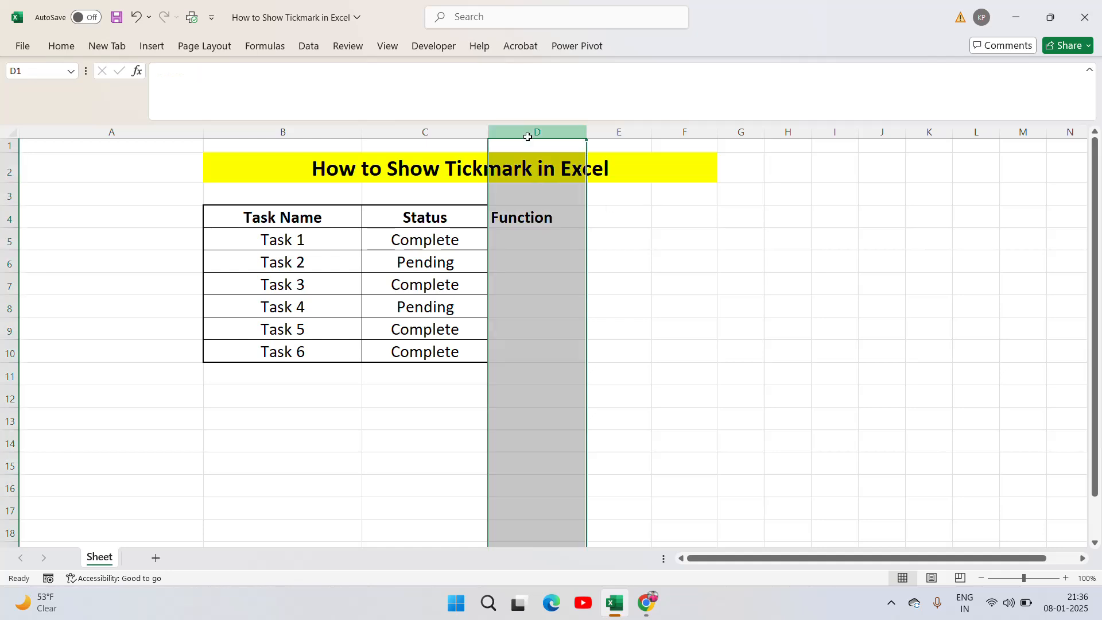
{"action": "key", "text": "ctrl+shift+equal"}
{"action": "left_click", "coordinate": [664, 226]}
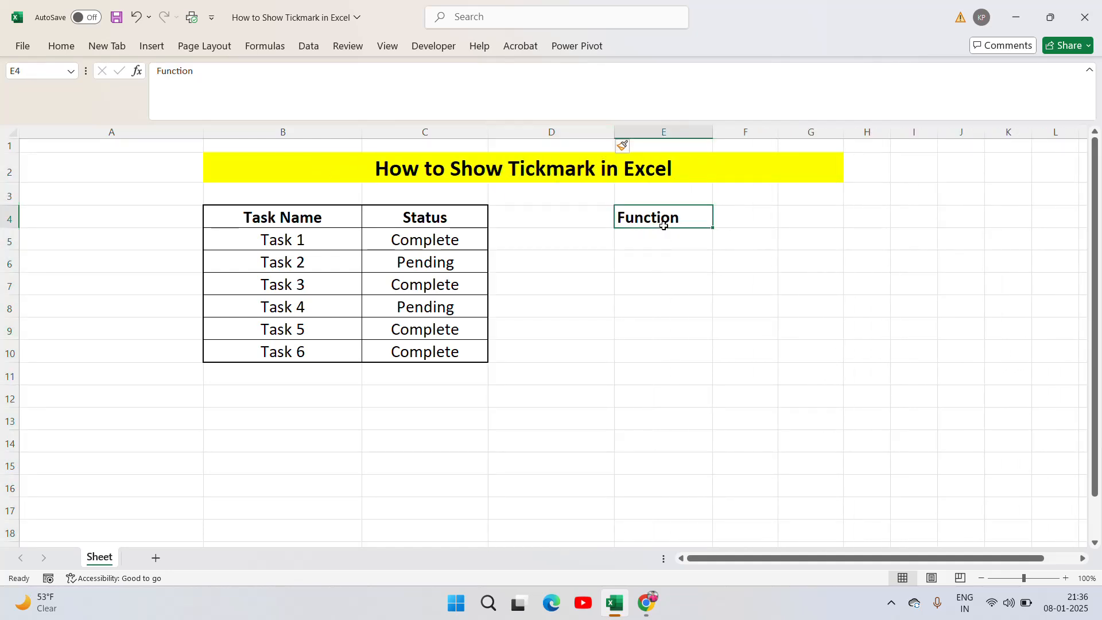
Center the Function column range E4:E10 and apply all borders to it
{"action": "left_click_drag", "start_coordinate": [664, 226], "coordinate": [663, 229]}
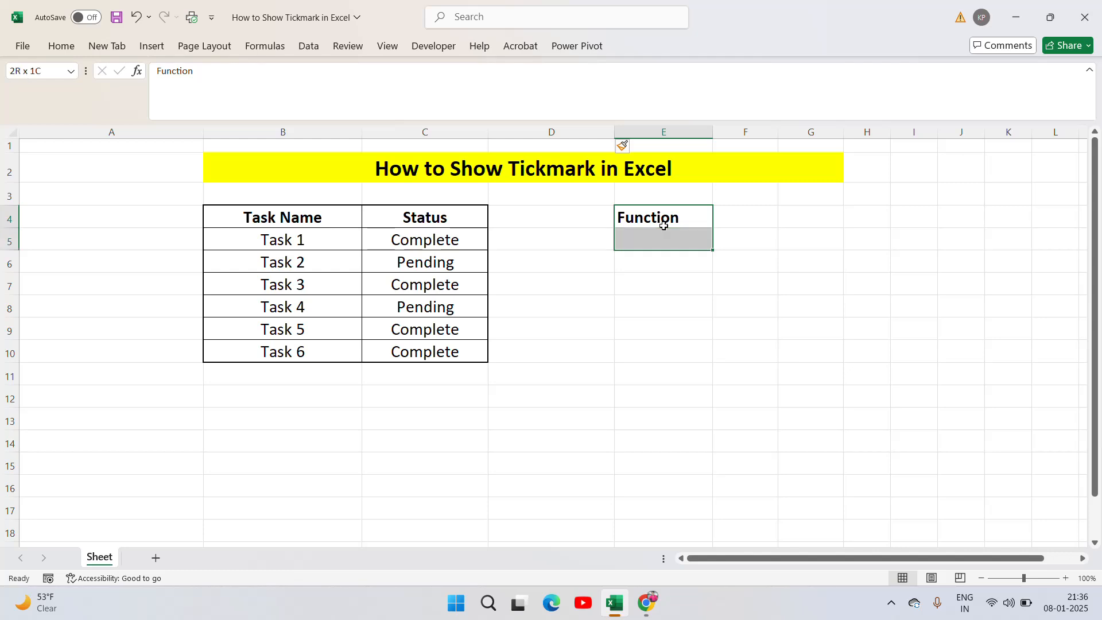
{"action": "key", "text": "shift+Down"}
{"action": "key", "text": "shift+Down"}
{"action": "key", "text": "shift+Down"}
{"action": "key", "text": "shift+Down"}
{"action": "key", "text": "shift+Down"}
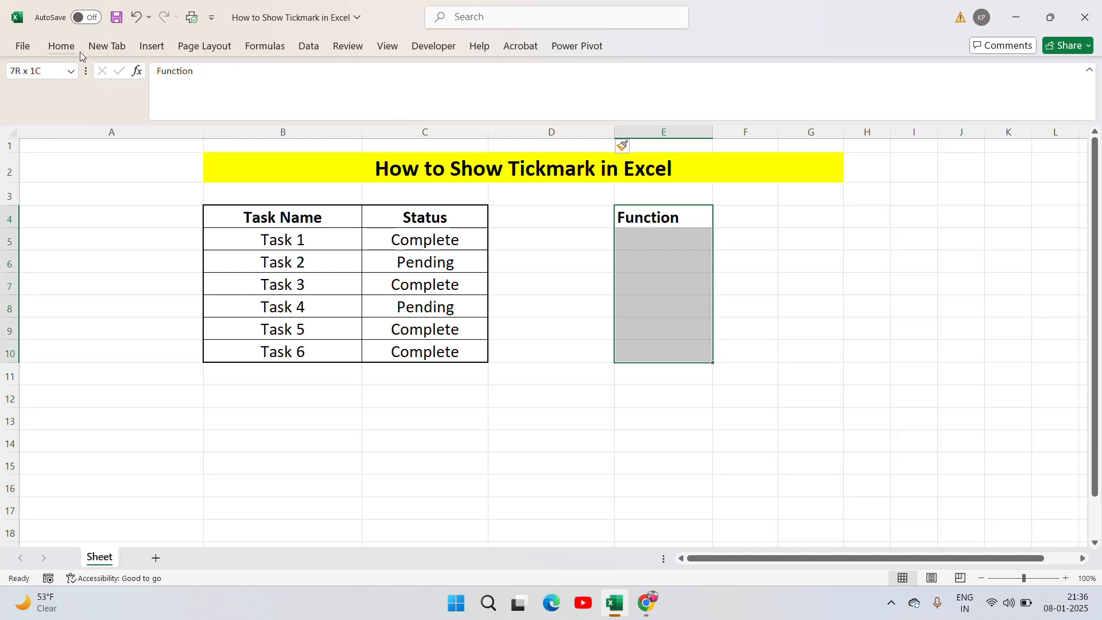
{"action": "left_click", "coordinate": [62, 46]}
{"action": "left_click", "coordinate": [280, 96]}
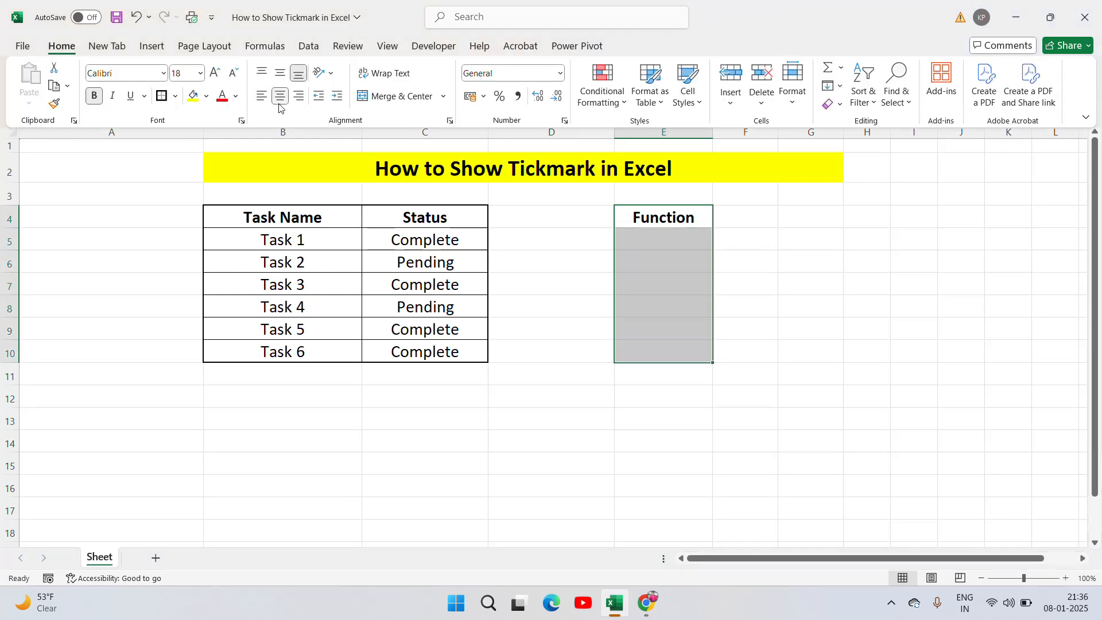
{"action": "left_click", "coordinate": [175, 96]}
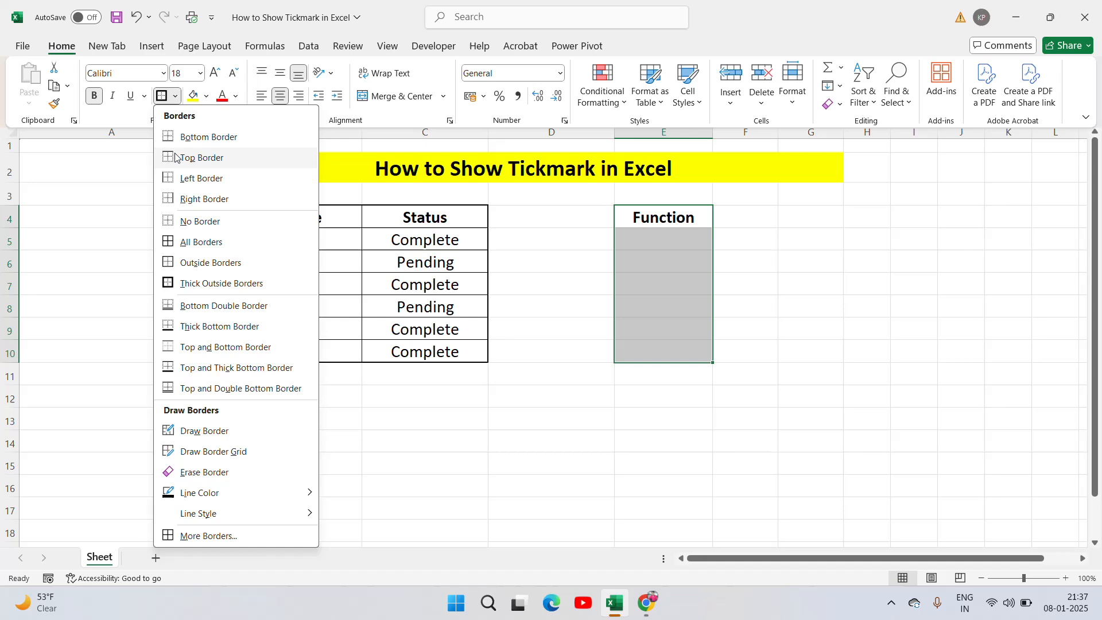
{"action": "left_click", "coordinate": [171, 241]}
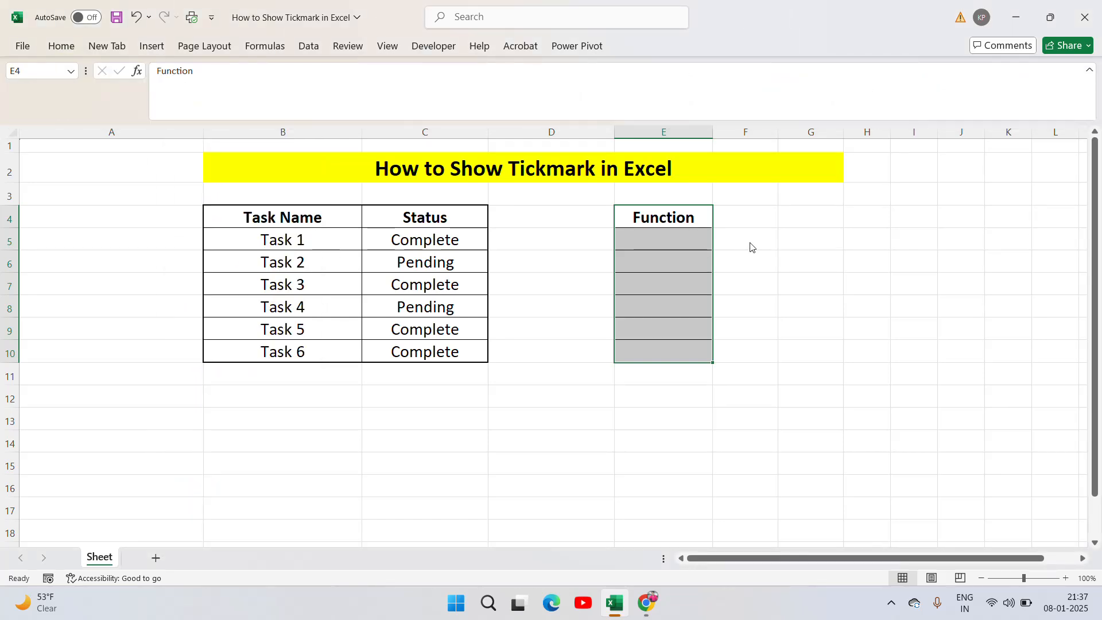
Begin an IF formula in E5 that tests C5="Complete" and open the quoted text for the true value
{"action": "left_click", "coordinate": [666, 238]}
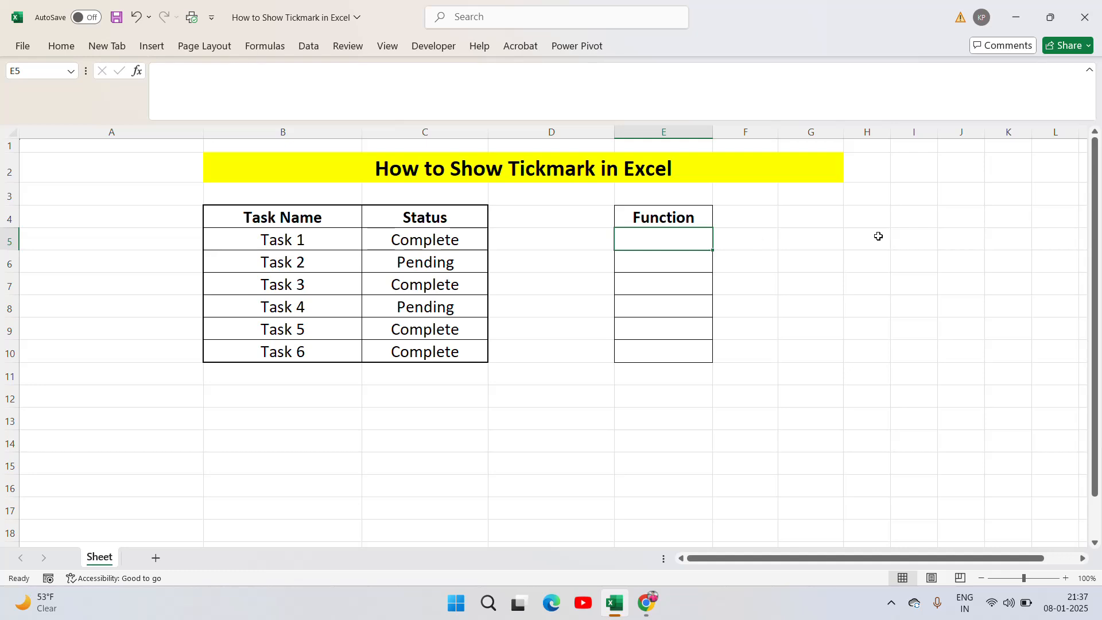
{"action": "type", "text": "="}
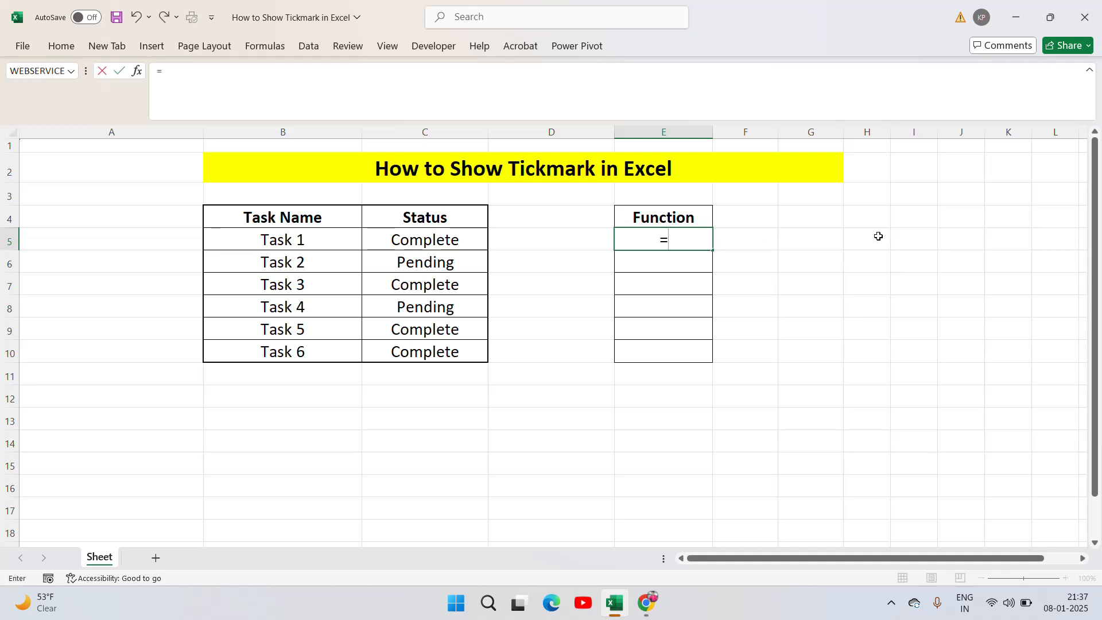
{"action": "type", "text": "IF("}
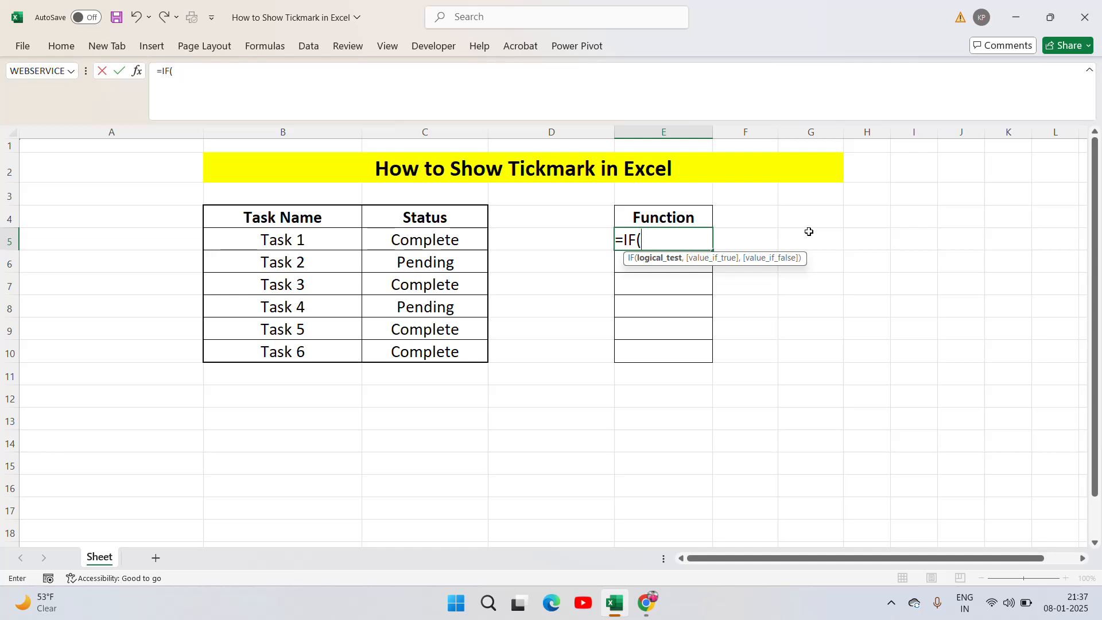
{"action": "left_click", "coordinate": [423, 242]}
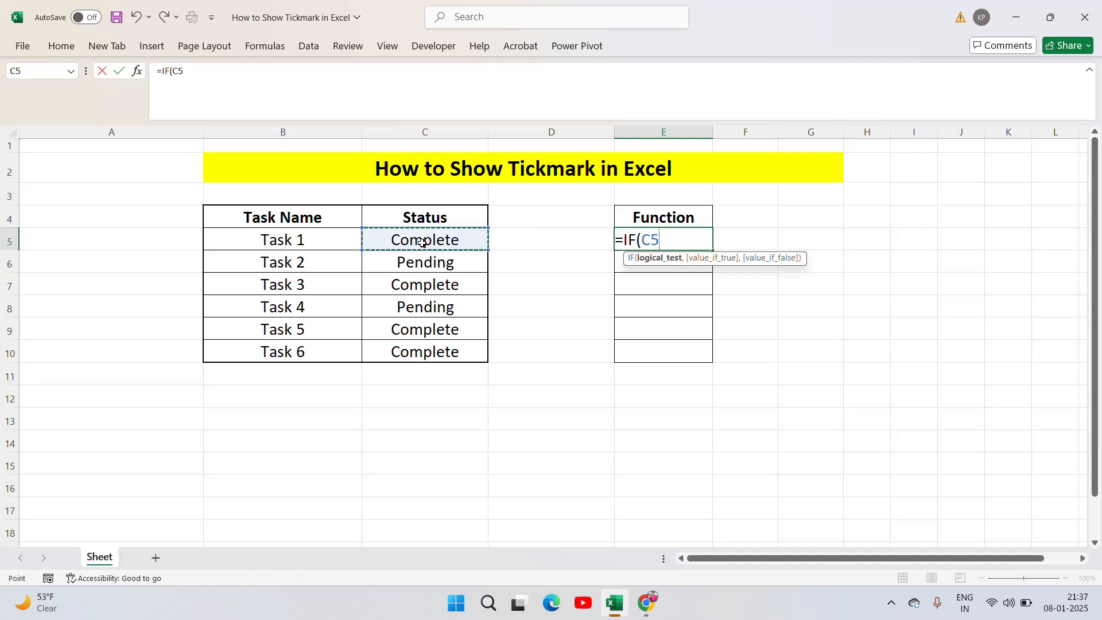
{"action": "type", "text": "=\""}
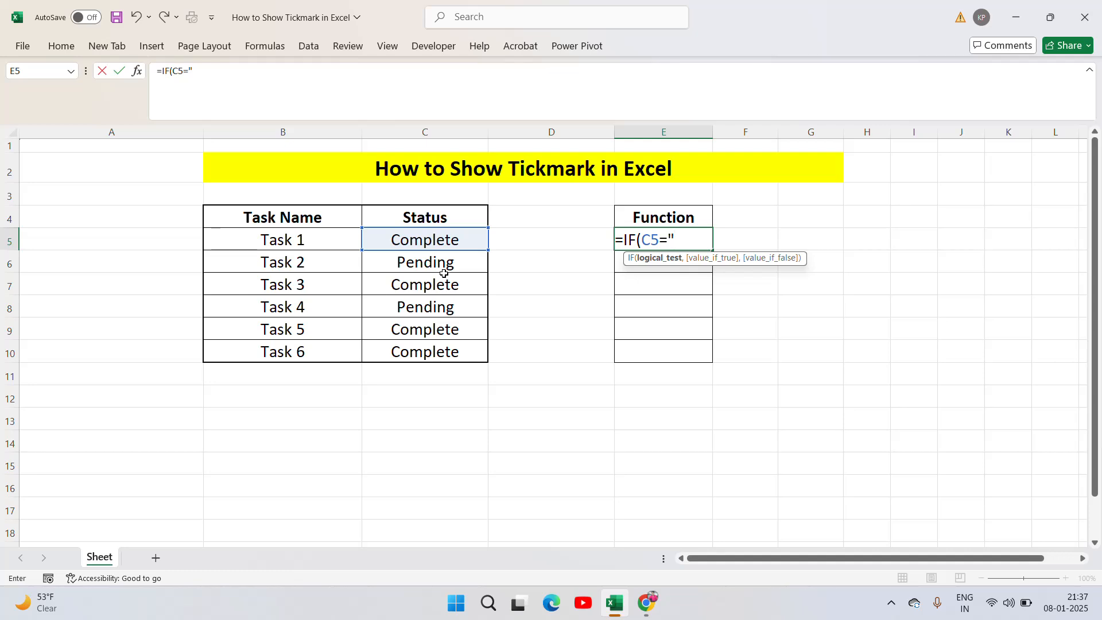
{"action": "type", "text": "Complete"}
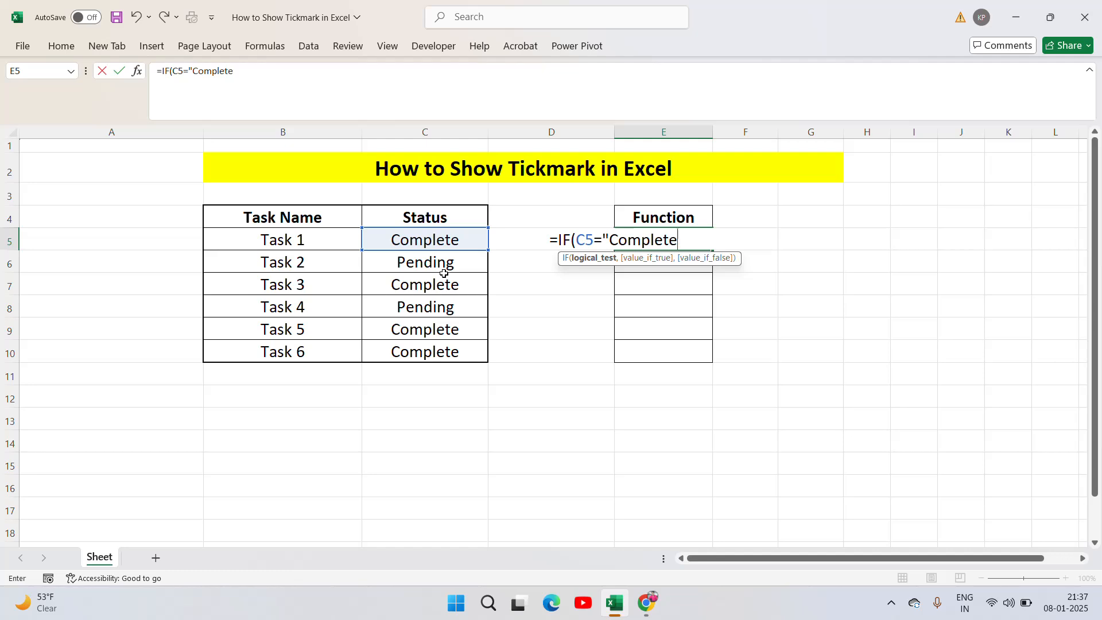
{"action": "type", "text": "\","}
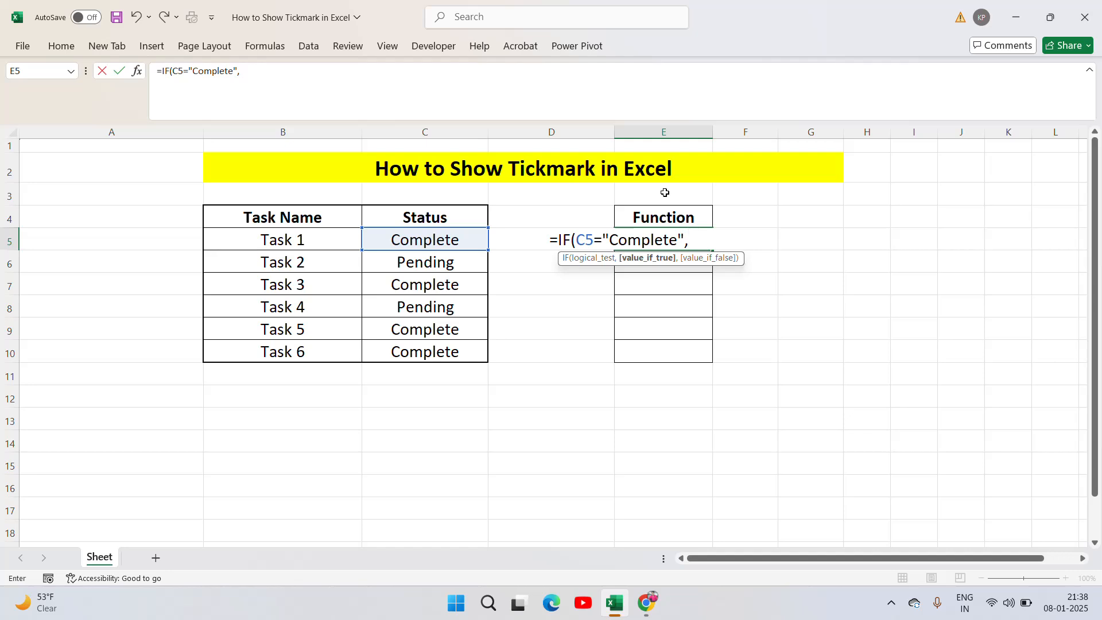
{"action": "type", "text": "\""}
Switch to the browser and copy the heavy check mark symbol ✔ from the SymbolCopy.com check mark page
{"action": "key", "text": "alt+Tab"}
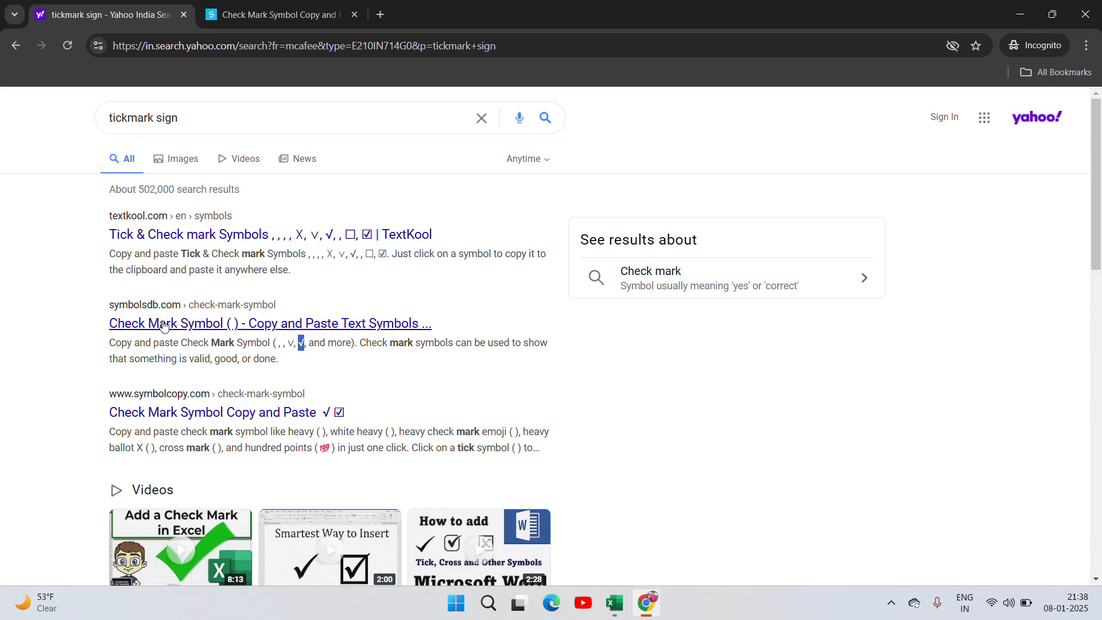
{"action": "left_click", "coordinate": [260, 5]}
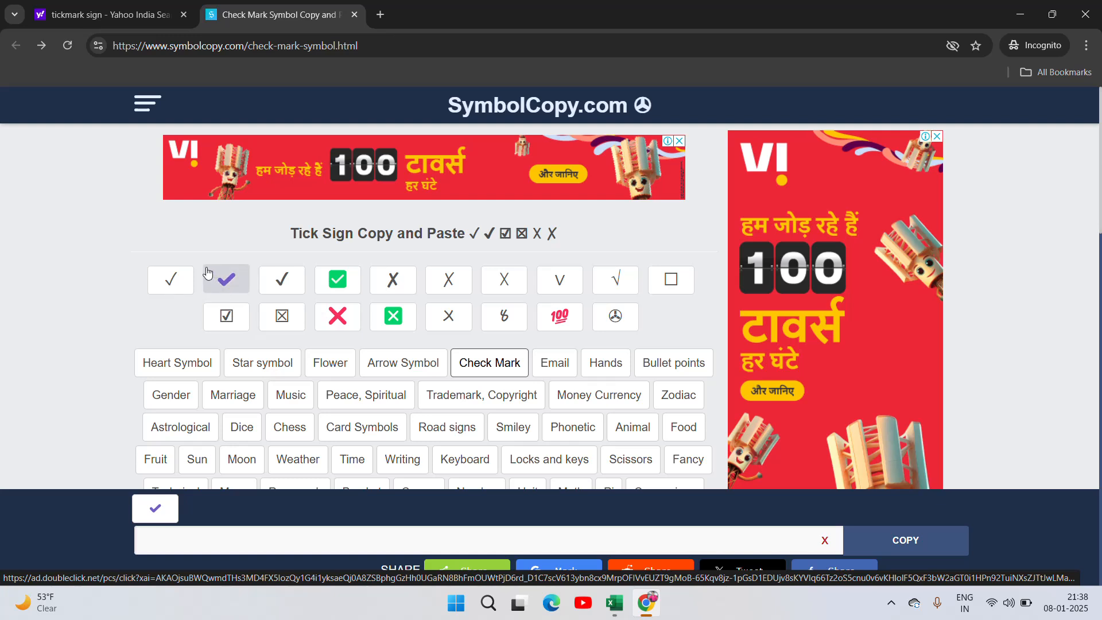
{"action": "left_click", "coordinate": [226, 279]}
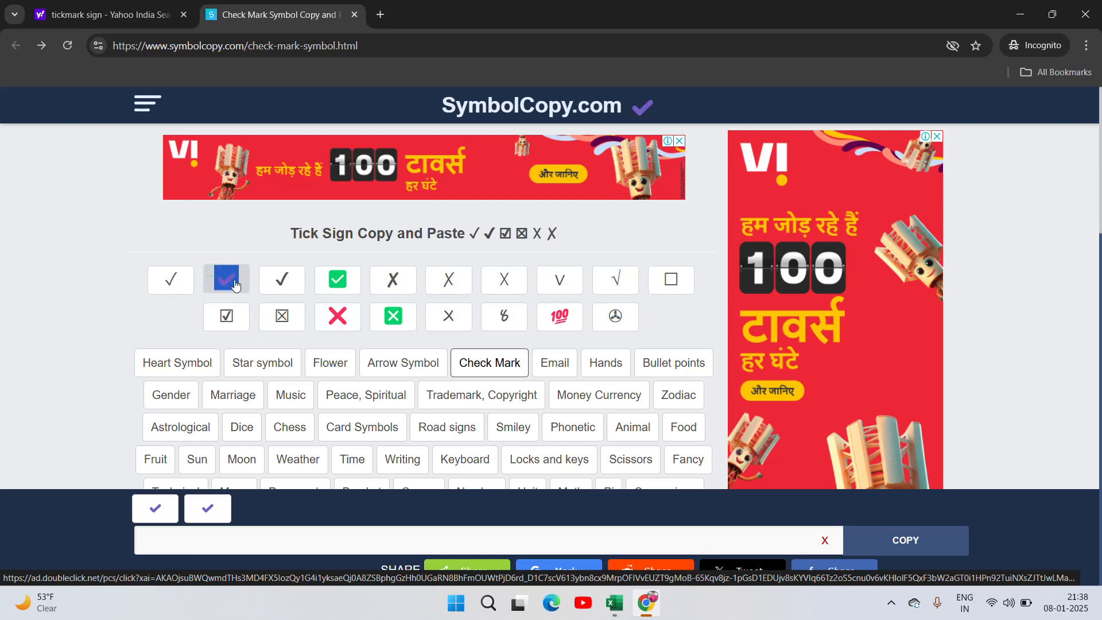
Return to Excel and finish the E5 formula as =IF(C5="Complete","✔","")
{"action": "key", "text": "alt+Tab"}
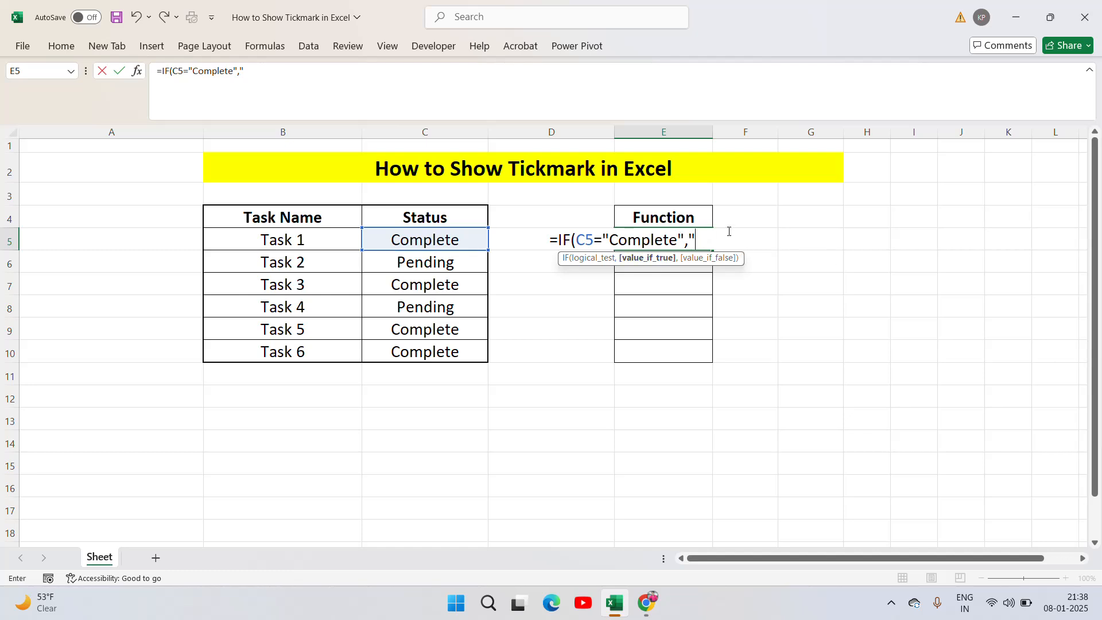
{"action": "key", "text": "ctrl+v"}
{"action": "type", "text": "\","}
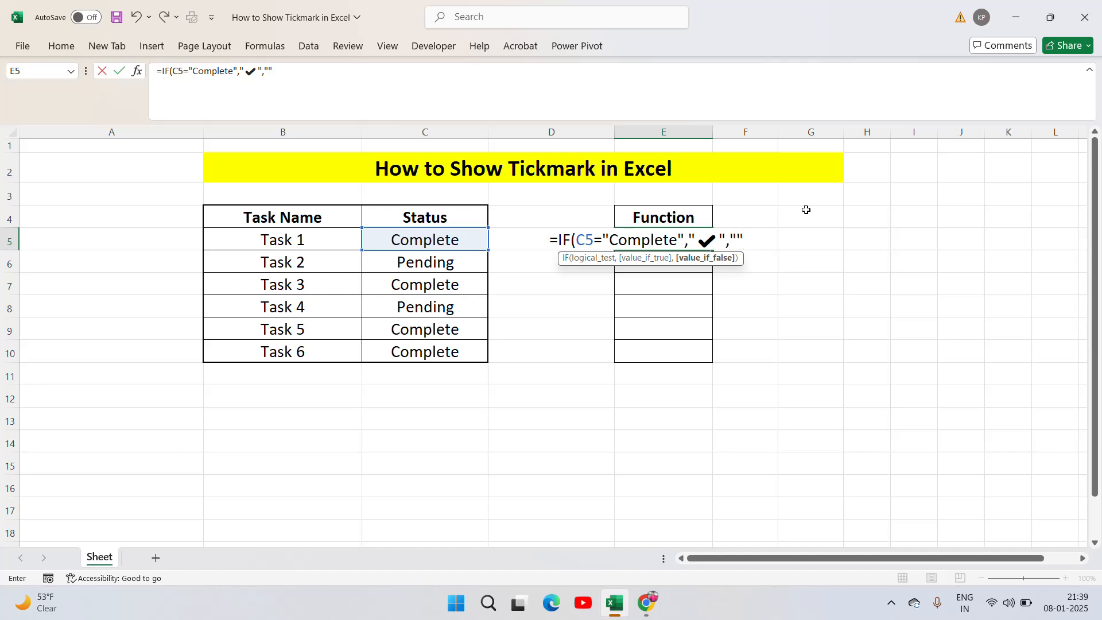
{"action": "type", "text": ")"}
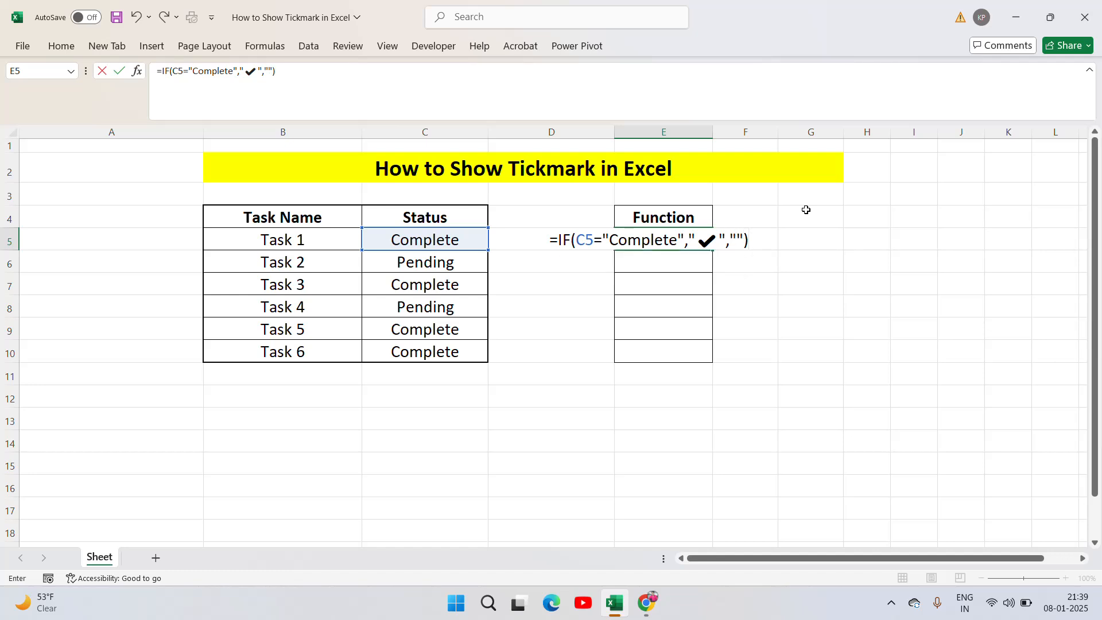
{"action": "key", "text": "ctrl+Return"}
Copy the tick mark formula from E5 down through E10
{"action": "key", "text": "ctrl+c"}
{"action": "key", "text": "Left"}
{"action": "key", "text": "Left"}
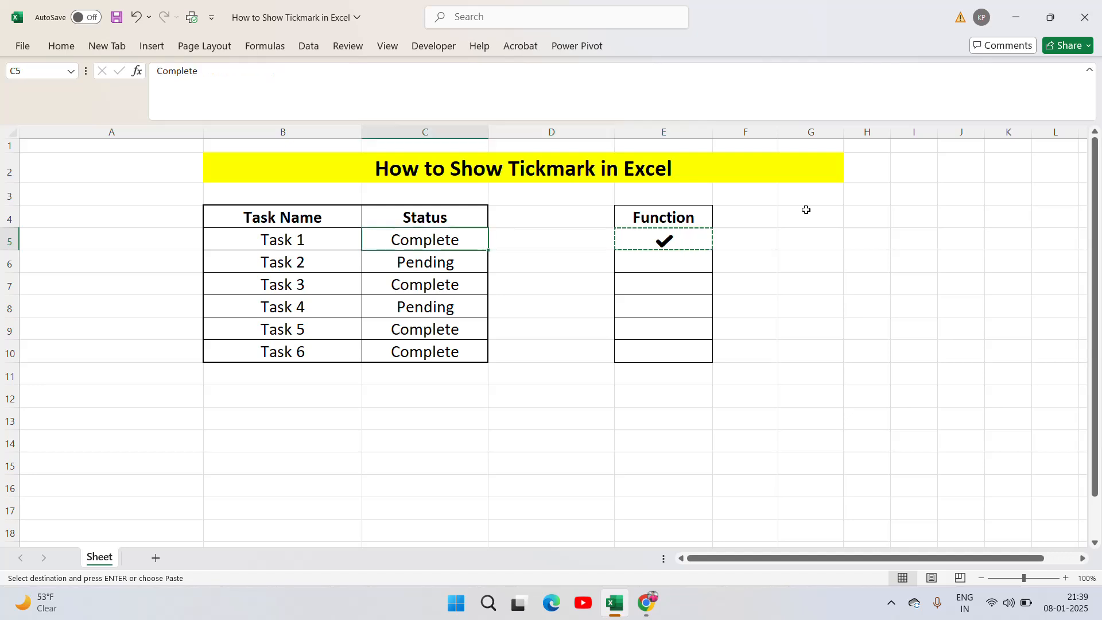
{"action": "key", "text": "ctrl+Down"}
{"action": "key", "text": "Right"}
{"action": "key", "text": "Right"}
{"action": "key", "text": "ctrl+shift+Up"}
{"action": "key", "text": "ctrl+v"}
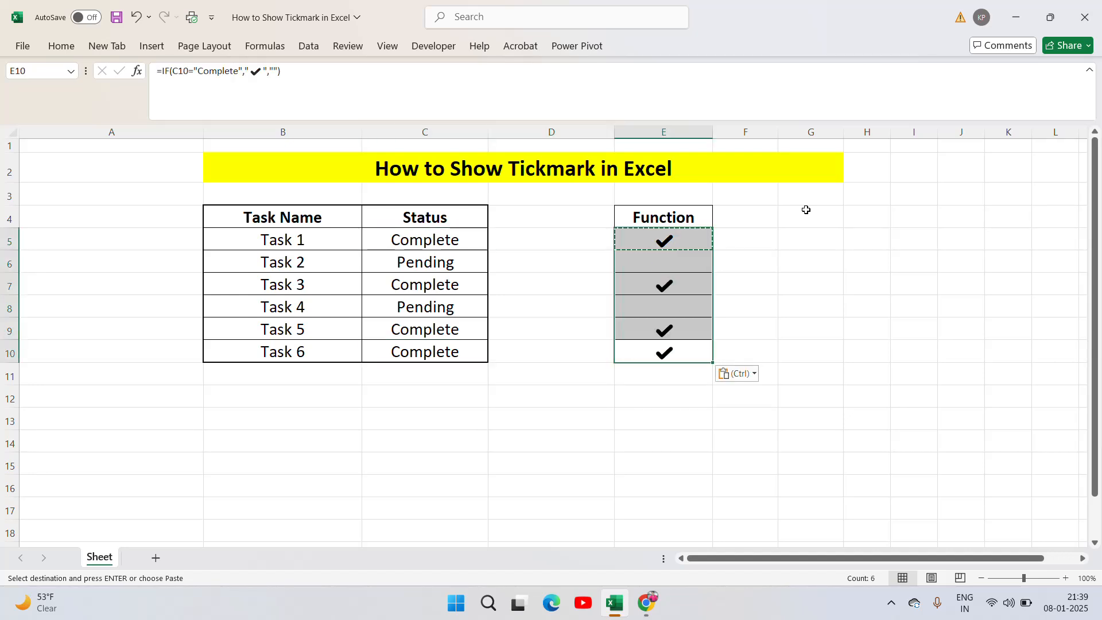
{"action": "key", "text": "Escape"}
{"action": "left_click", "coordinate": [536, 242]}
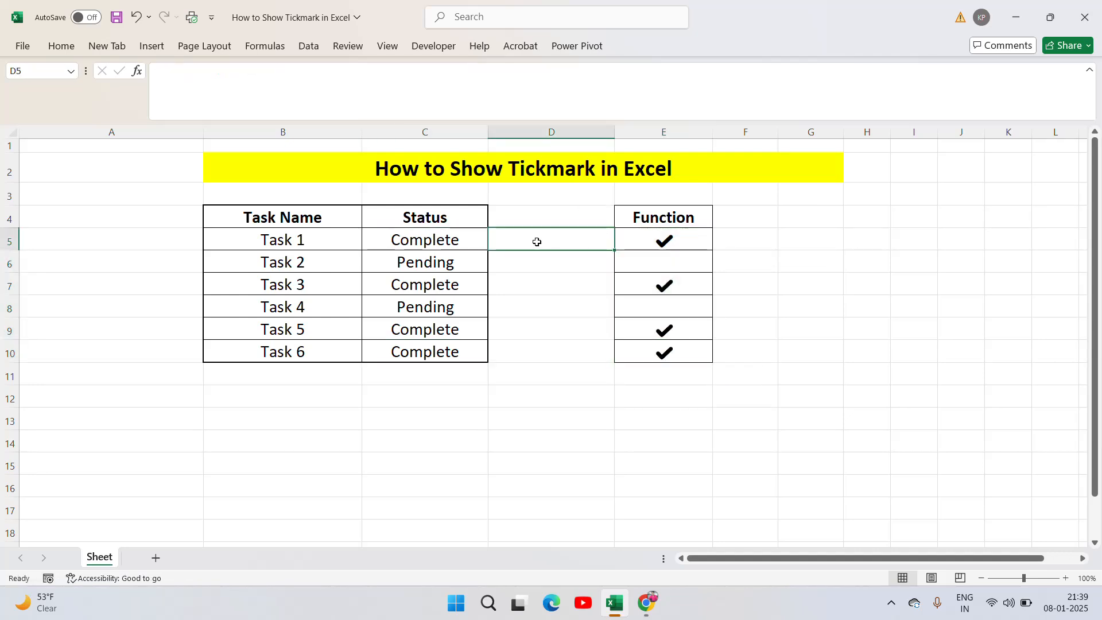
Compare the tick mark results in E5:E10 with the Status of each task and inspect the formulas in E5 and E6
{"action": "key", "text": "Left"}
{"action": "key", "text": "Left"}
{"action": "key", "text": "Right"}
{"action": "key", "text": "Right"}
{"action": "key", "text": "Right"}
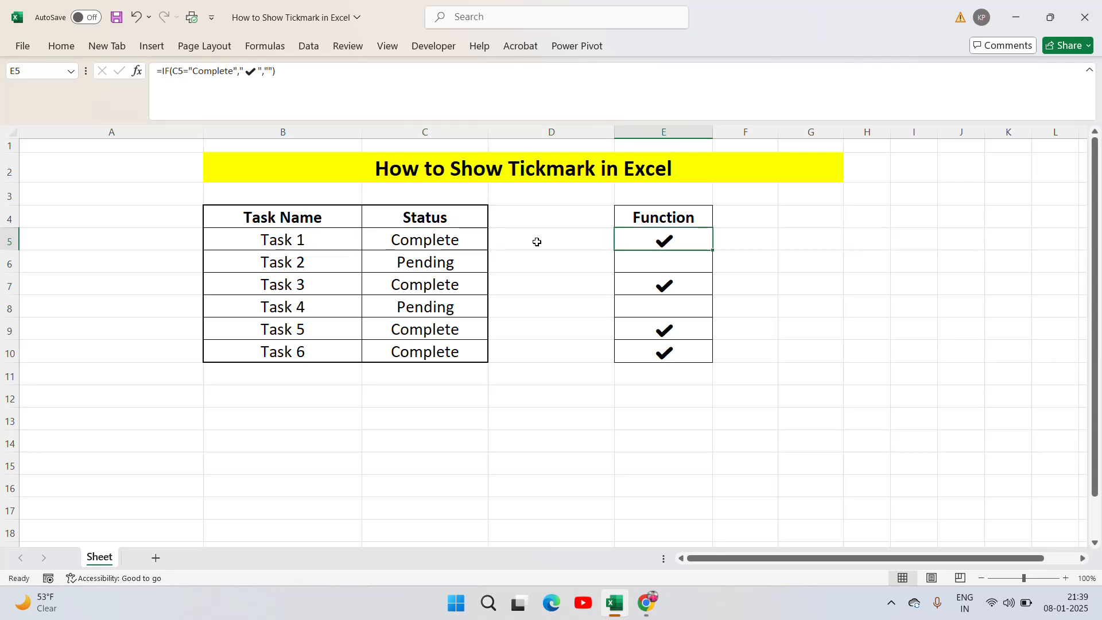
{"action": "key", "text": "Left"}
{"action": "key", "text": "Right"}
{"action": "key", "text": "Down"}
{"action": "key", "text": "Down"}
{"action": "key", "text": "Up"}
{"action": "key", "text": "Left"}
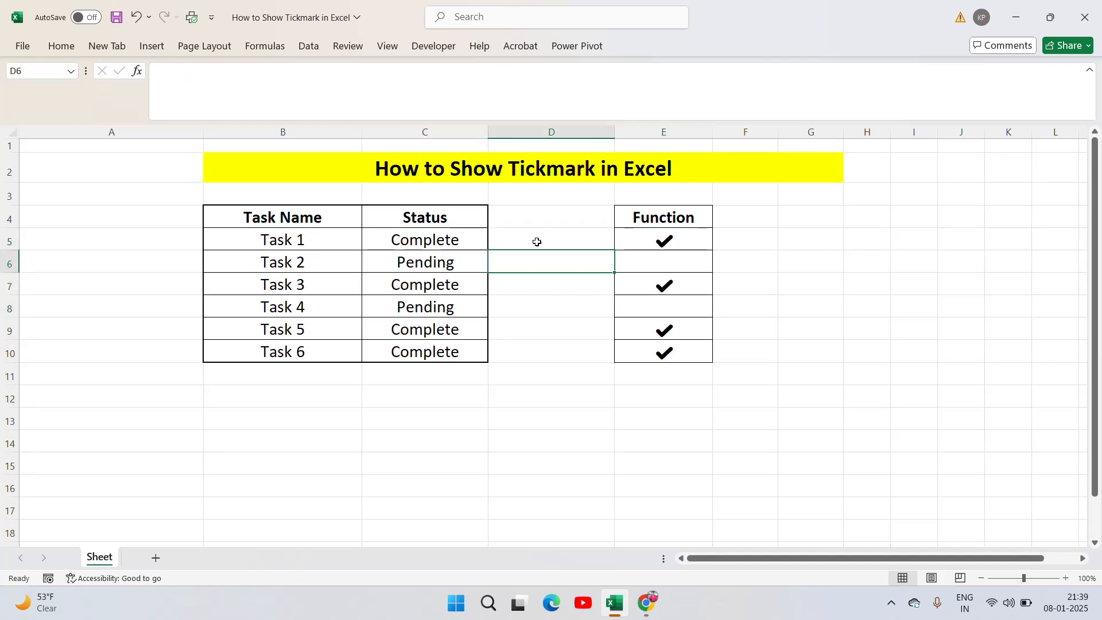
{"action": "key", "text": "Left"}
{"action": "key", "text": "Down"}
{"action": "key", "text": "Right"}
{"action": "key", "text": "Right"}
{"action": "key", "text": "Left"}
{"action": "key", "text": "Left"}
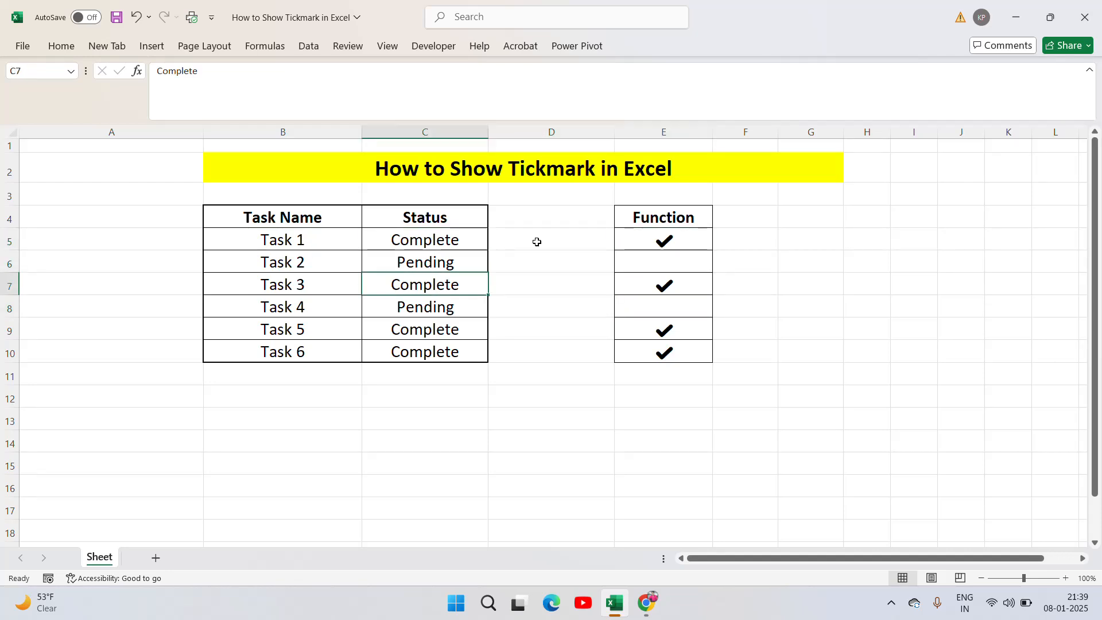
{"action": "key", "text": "Up"}
{"action": "key", "text": "Down"}
{"action": "key", "text": "Down"}
{"action": "key", "text": "Down"}
{"action": "key", "text": "Right"}
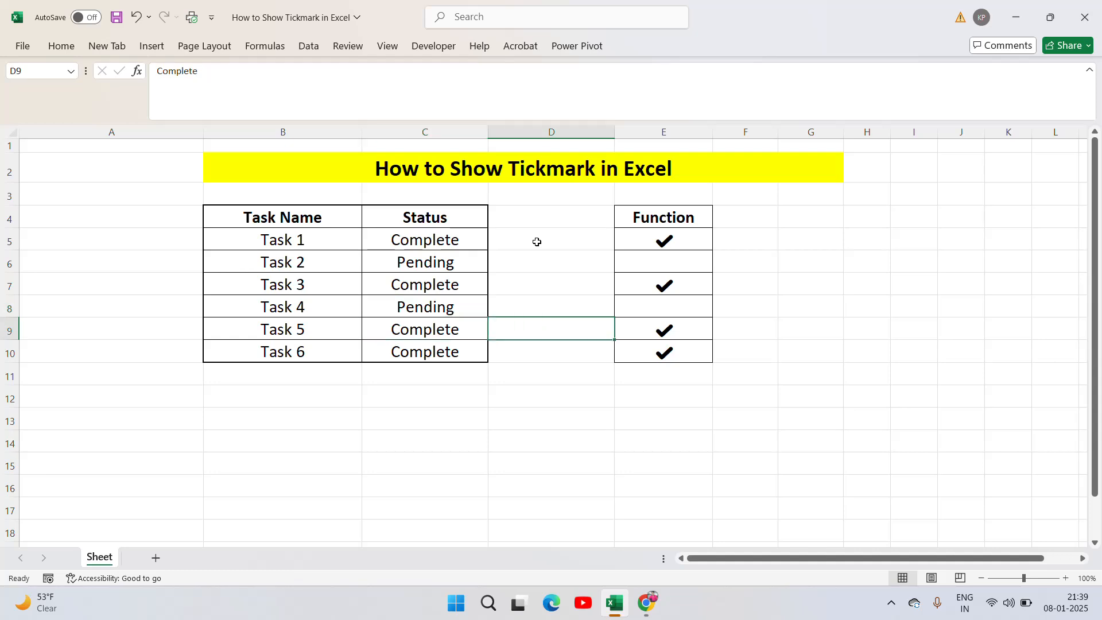
{"action": "key", "text": "Right"}
{"action": "key", "text": "Up"}
{"action": "key", "text": "Right"}
{"action": "key", "text": "Left"}
{"action": "key", "text": "Up"}
{"action": "key", "text": "Up"}
{"action": "key", "text": "Up"}
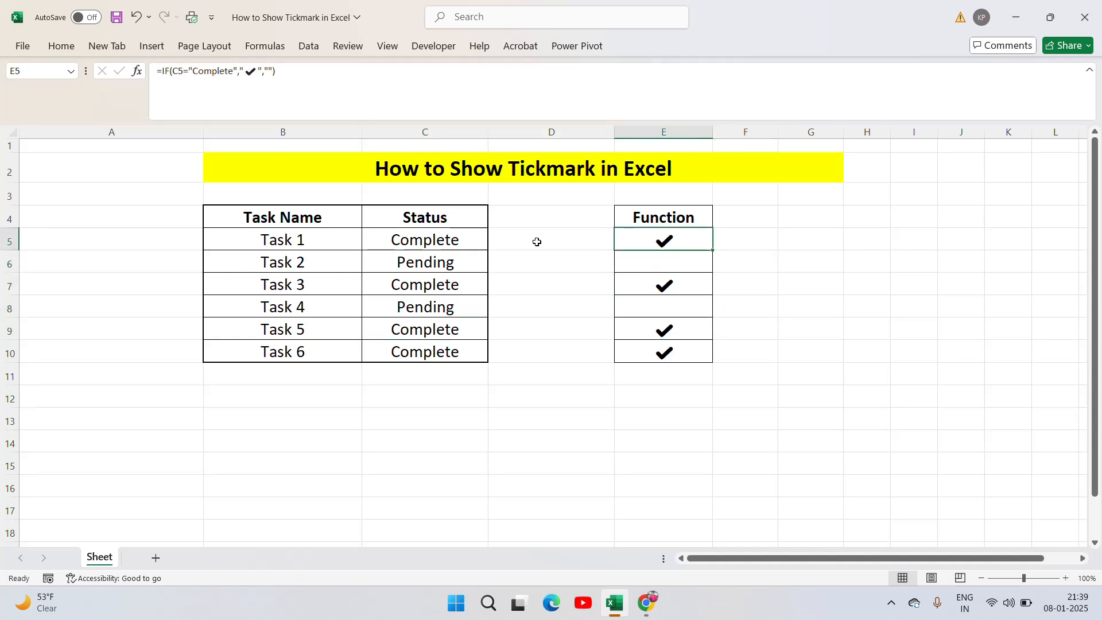
{"action": "left_click", "coordinate": [677, 258]}
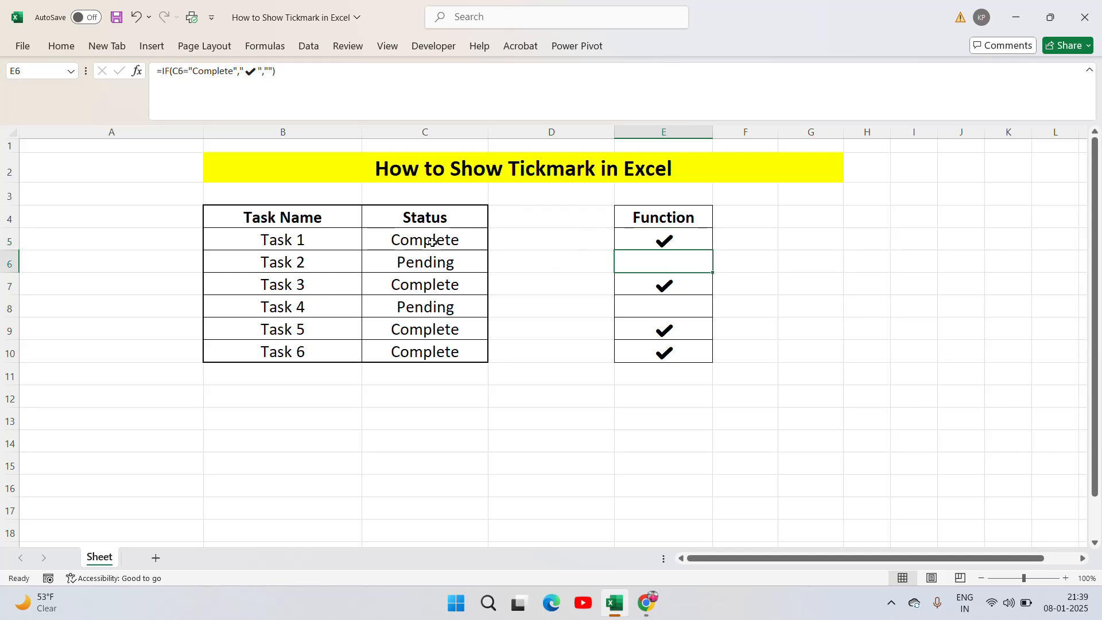
{"action": "left_click", "coordinate": [679, 238]}
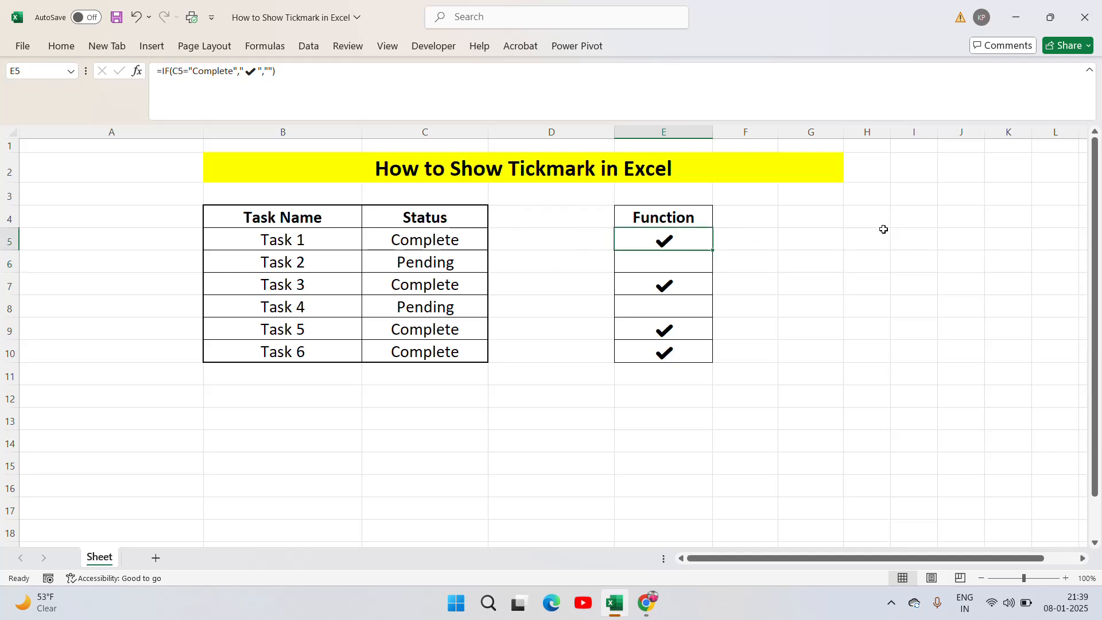
{"action": "key", "text": "ctrl+shift+Down"}
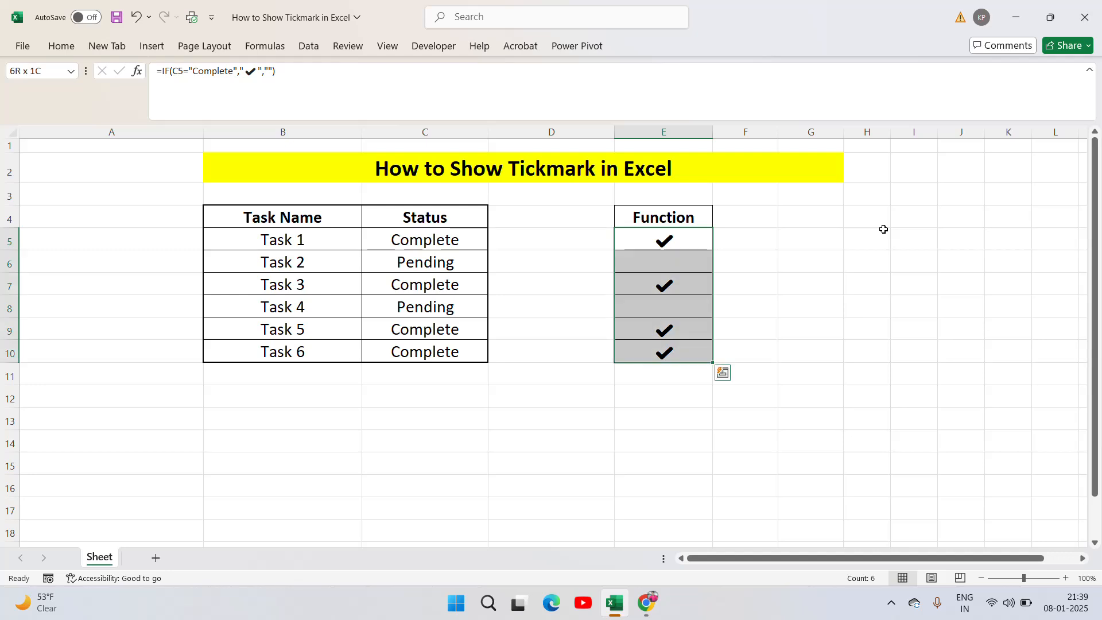
{"action": "key", "text": "ctrl+shift+Up"}
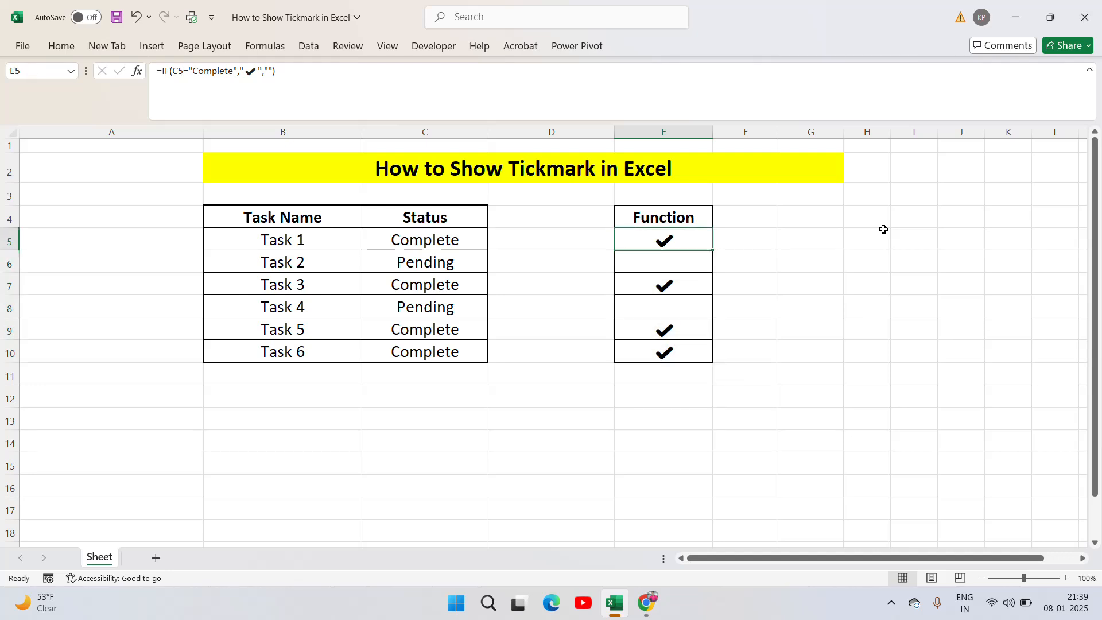
Change the E5 formula's false value to "Pending", giving =IF(C5="Complete","✔","Pending")
{"action": "key", "text": "F2"}
{"action": "key", "text": "Left"}
{"action": "key", "text": "Left"}
{"action": "key", "text": "Left"}
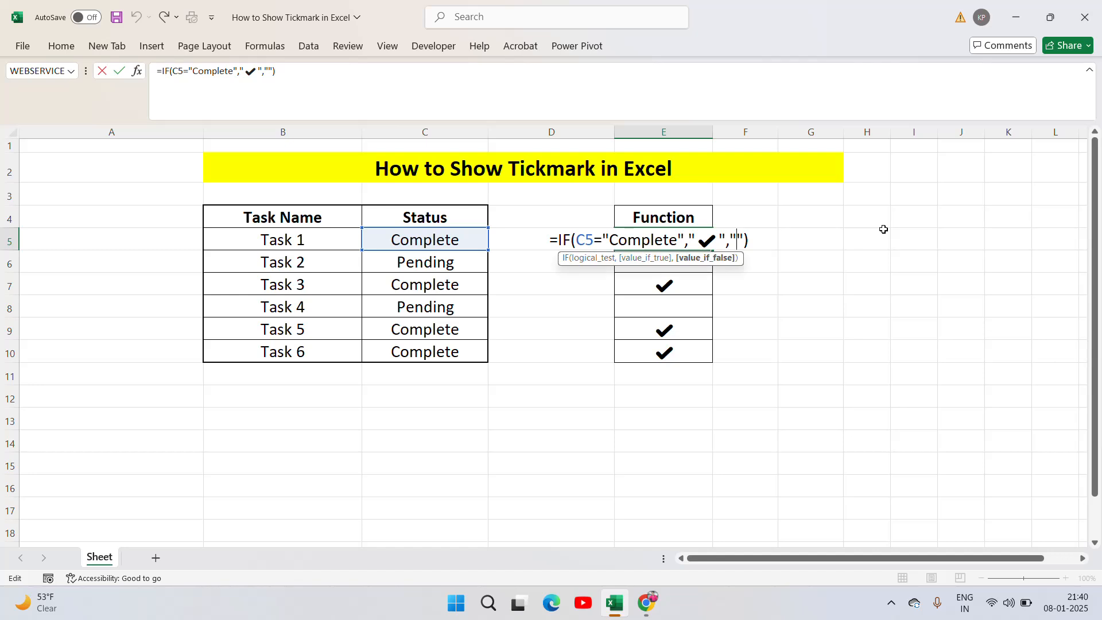
{"action": "key", "text": "shift+Right"}
{"action": "key", "text": "shift+Right"}
{"action": "key", "text": "shift+Right"}
{"action": "key", "text": "BackSpace"}
{"action": "type", "text": "P"}
{"action": "type", "text": "ed"}
{"action": "type", "text": "ni"}
{"action": "key", "text": "BackSpace"}
{"action": "key", "text": "BackSpace"}
{"action": "key", "text": "BackSpace"}
{"action": "type", "text": "nding"}
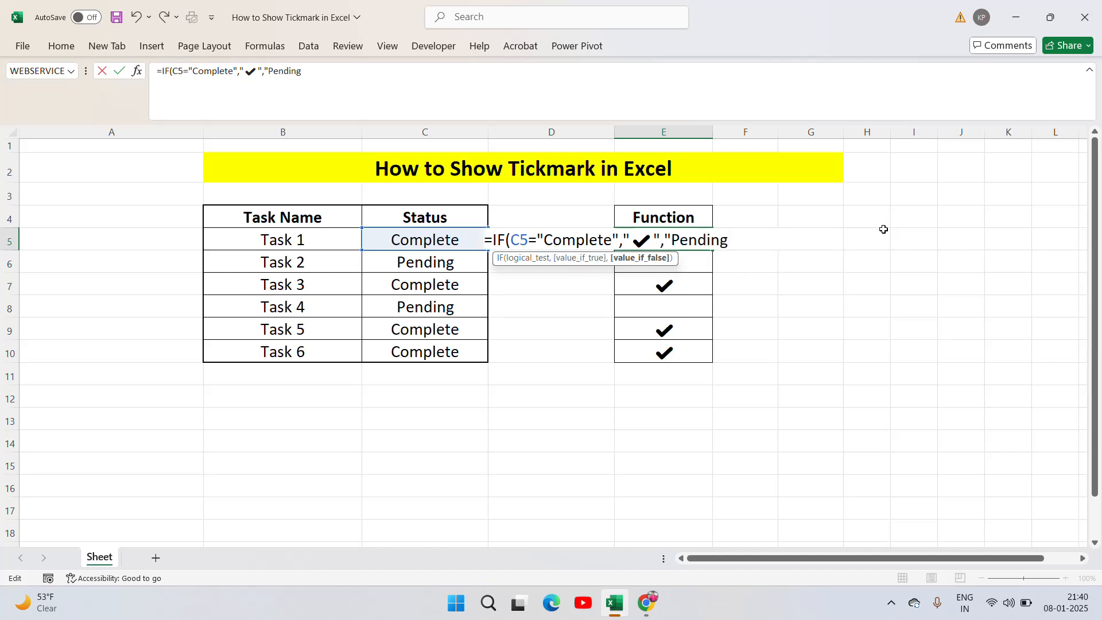
{"action": "type", "text": "\")"}
{"action": "key", "text": "Return"}
{"action": "key", "text": "Up"}
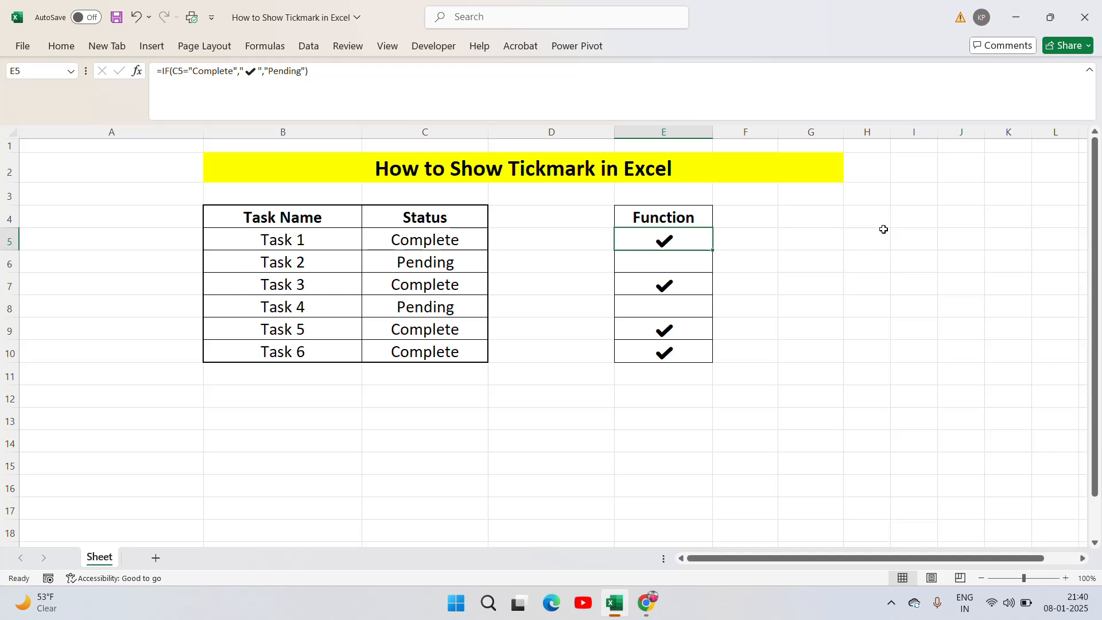
Copy the E5 formula with the "Pending" false value down through E10
{"action": "key", "text": "ctrl+shift+Down"}
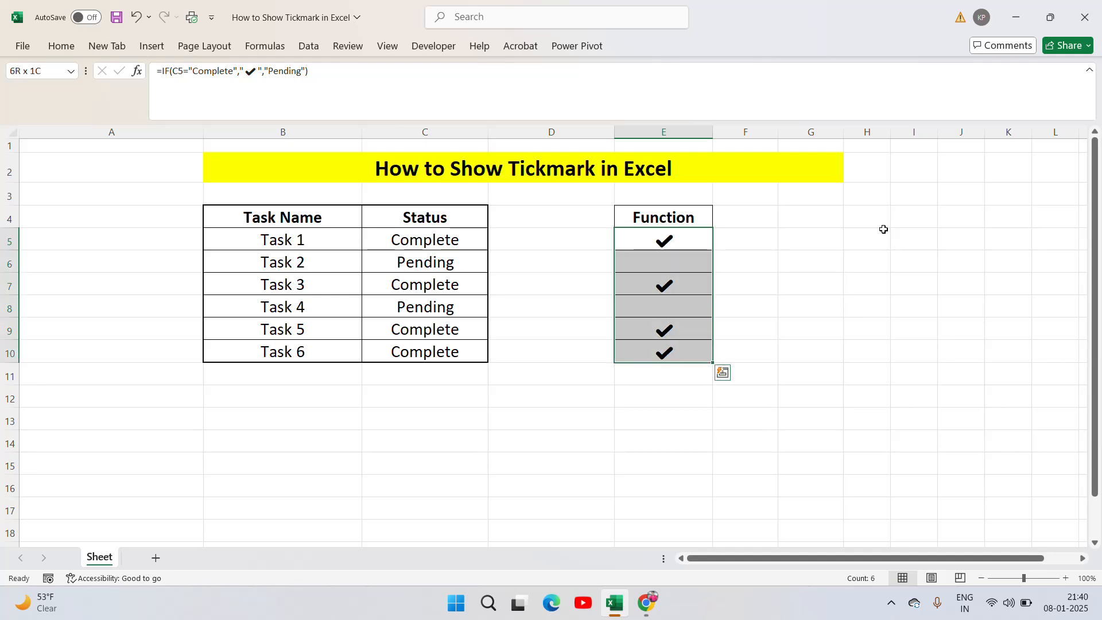
{"action": "key", "text": "Down"}
{"action": "key", "text": "Up"}
{"action": "key", "text": "ctrl+c"}
{"action": "key", "text": "ctrl+shift+Down"}
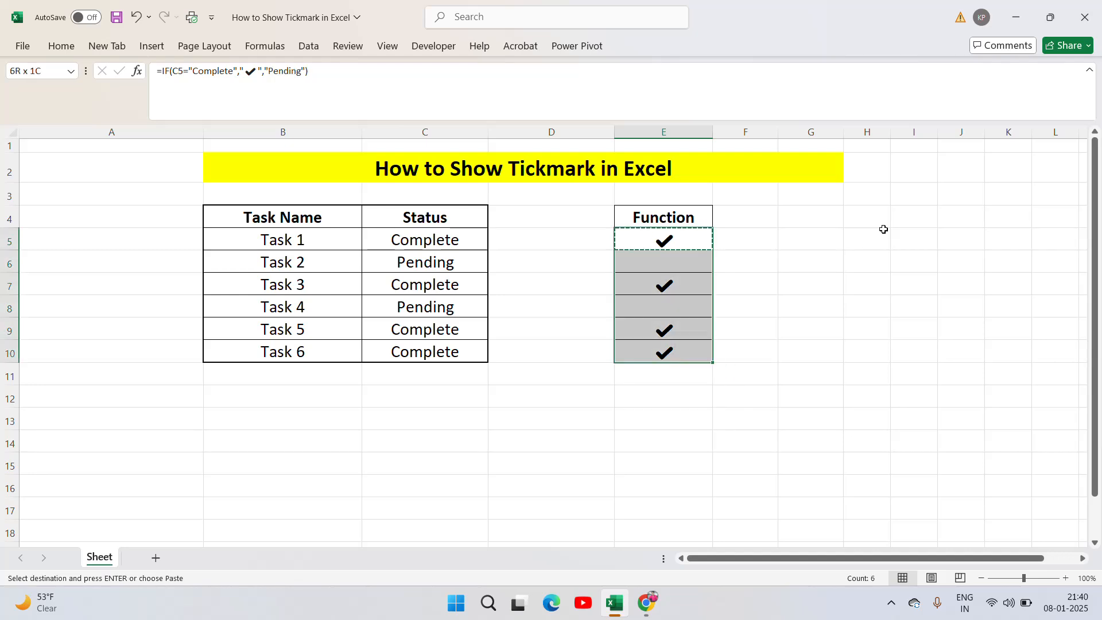
{"action": "key", "text": "ctrl+v"}
{"action": "key", "text": "Escape"}
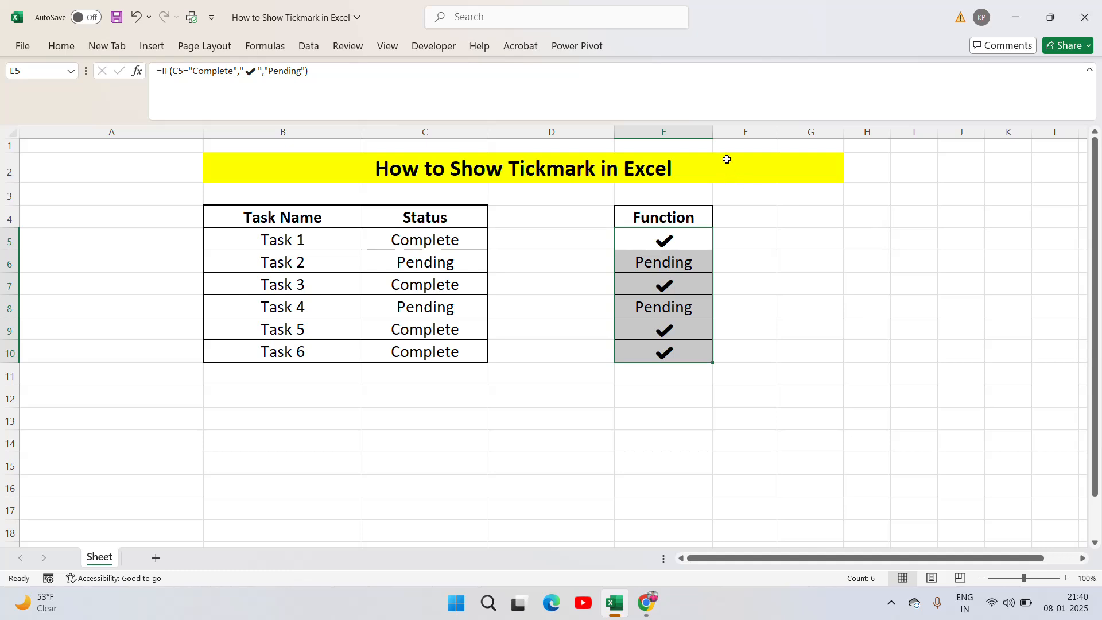
Widen column E slightly so the Function results have more room
{"action": "left_click_drag", "start_coordinate": [712, 130], "coordinate": [746, 129]}
{"action": "left_click", "coordinate": [764, 242]}
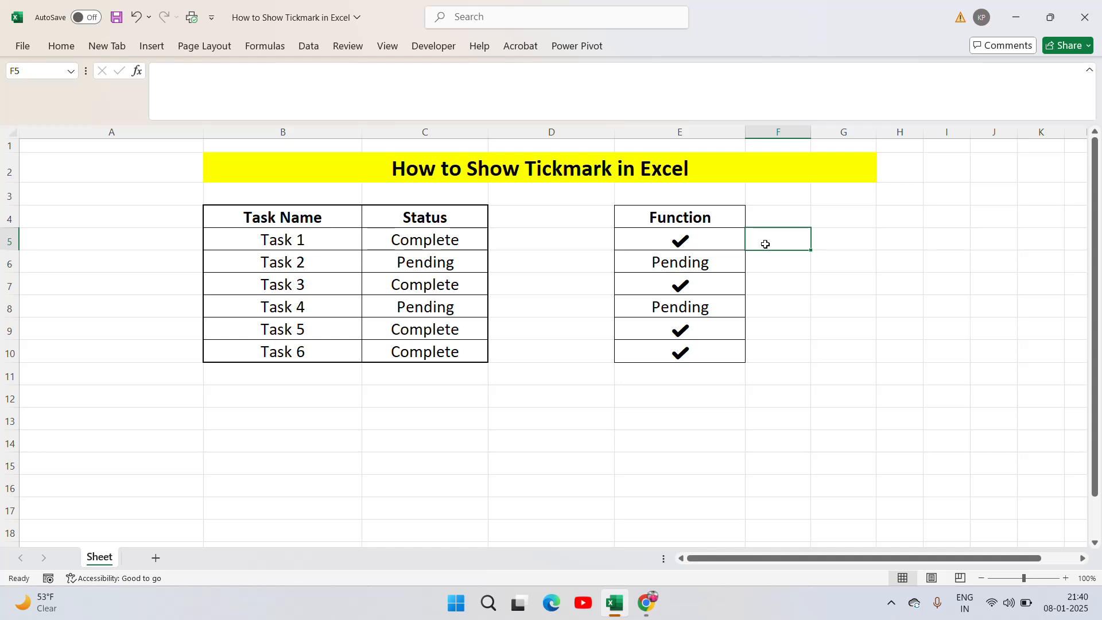
Check the tick mark and Pending results in the Function column against the Status entries
{"action": "left_click", "coordinate": [702, 241]}
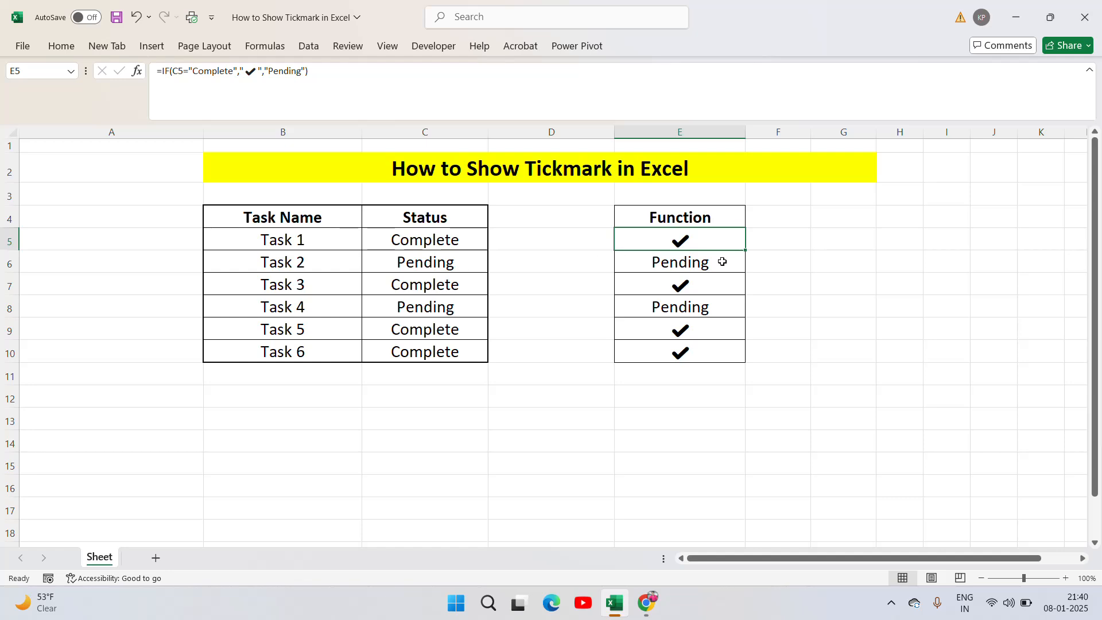
{"action": "left_click", "coordinate": [447, 267]}
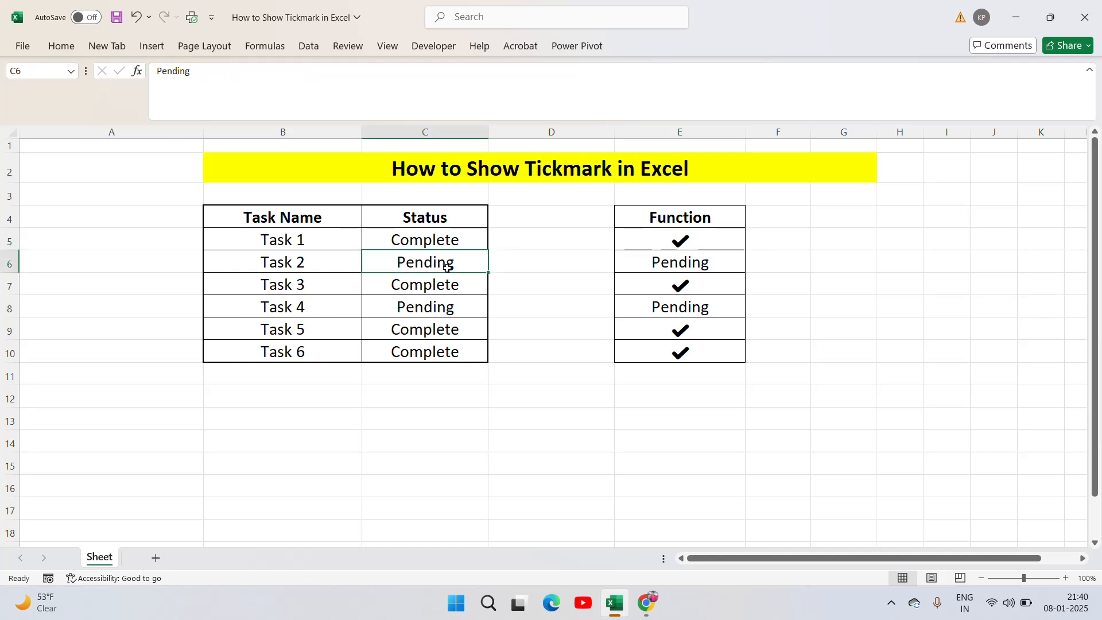
{"action": "key", "text": "Down"}
{"action": "key", "text": "Down"}
{"action": "key", "text": "Down"}
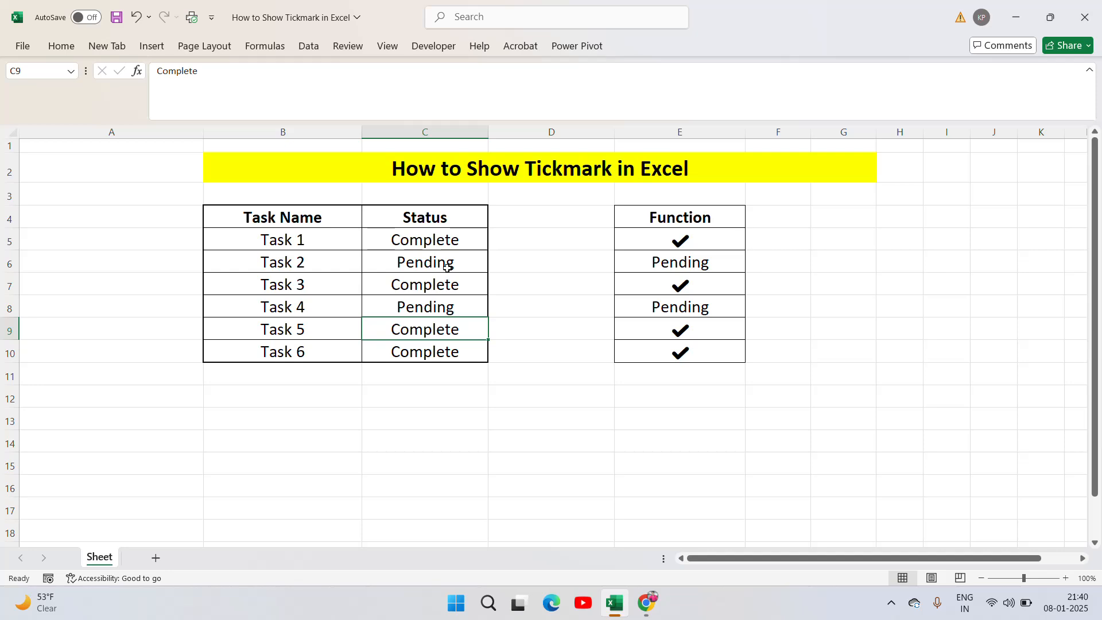
{"action": "key", "text": "Up"}
{"action": "key", "text": "Right"}
{"action": "key", "text": "Right"}
{"action": "key", "text": "Right"}
{"action": "key", "text": "Up"}
{"action": "key", "text": "Up"}
{"action": "key", "text": "Up"}
{"action": "key", "text": "Up"}
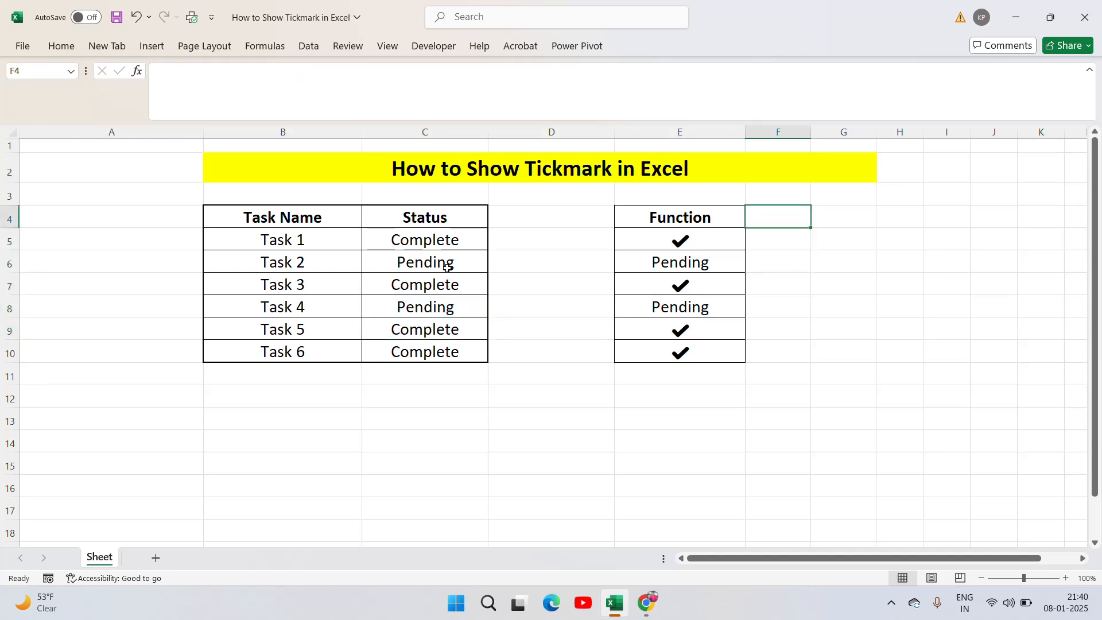
{"action": "key", "text": "Left"}
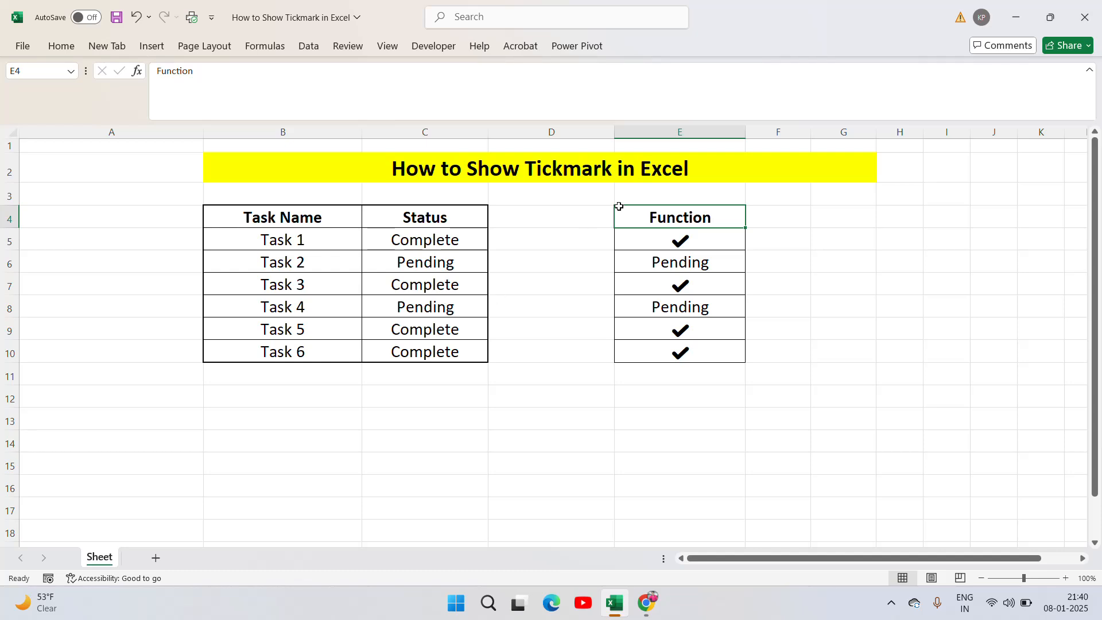
Clear the formulas from E5:E10 in the Function column
{"action": "left_click", "coordinate": [678, 235]}
{"action": "key", "text": "ctrl+shift+Down"}
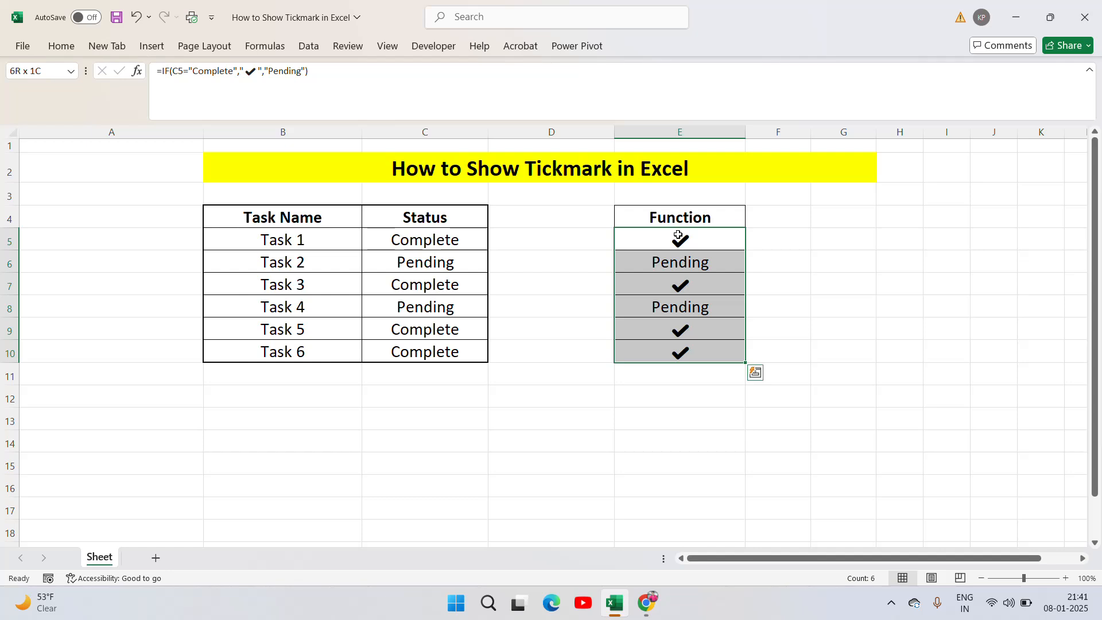
{"action": "key", "text": "Delete"}
{"action": "key", "text": "Up"}
Begin a new IF formula in E5 that tests C5="Complete" and open the quoted text for the true value
{"action": "left_click", "coordinate": [678, 235]}
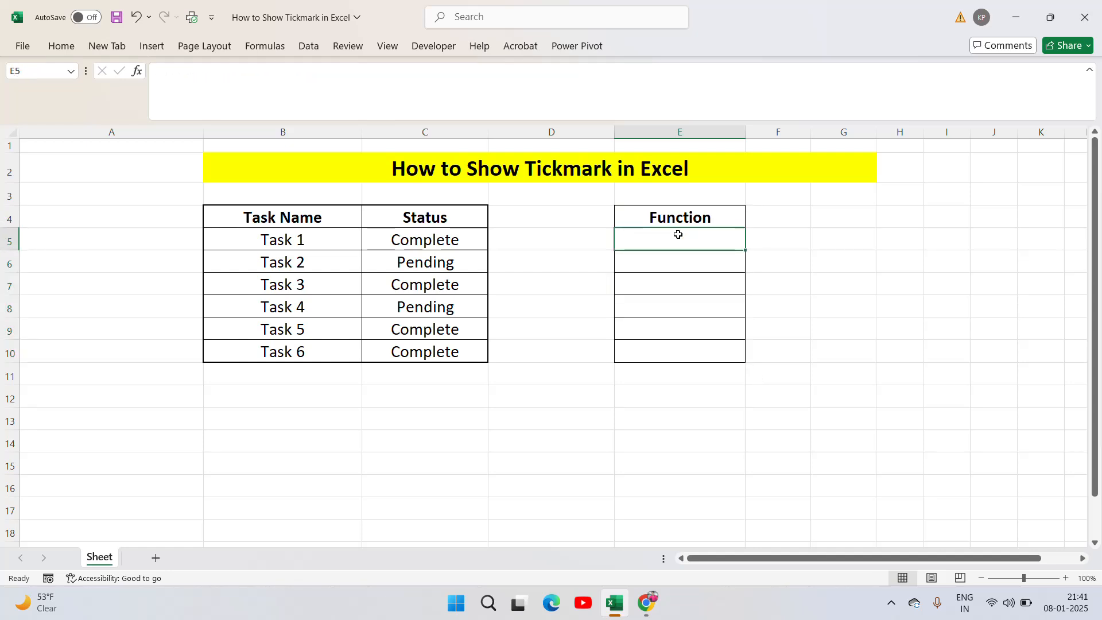
{"action": "type", "text": "=if"}
{"action": "key", "text": "Tab"}
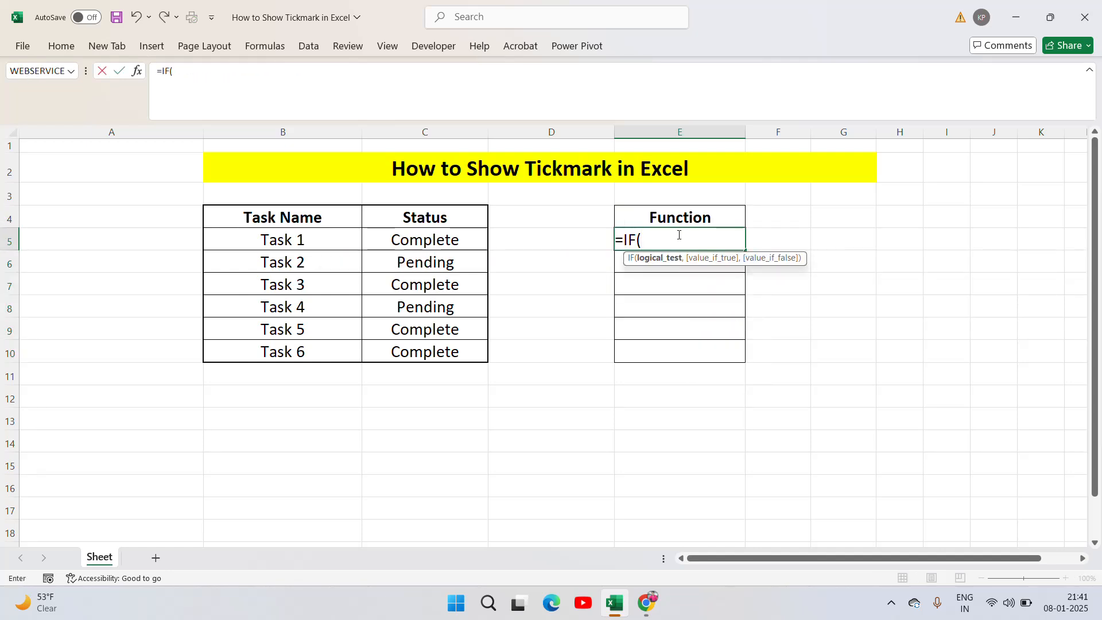
{"action": "key", "text": "Left"}
{"action": "key", "text": "Left"}
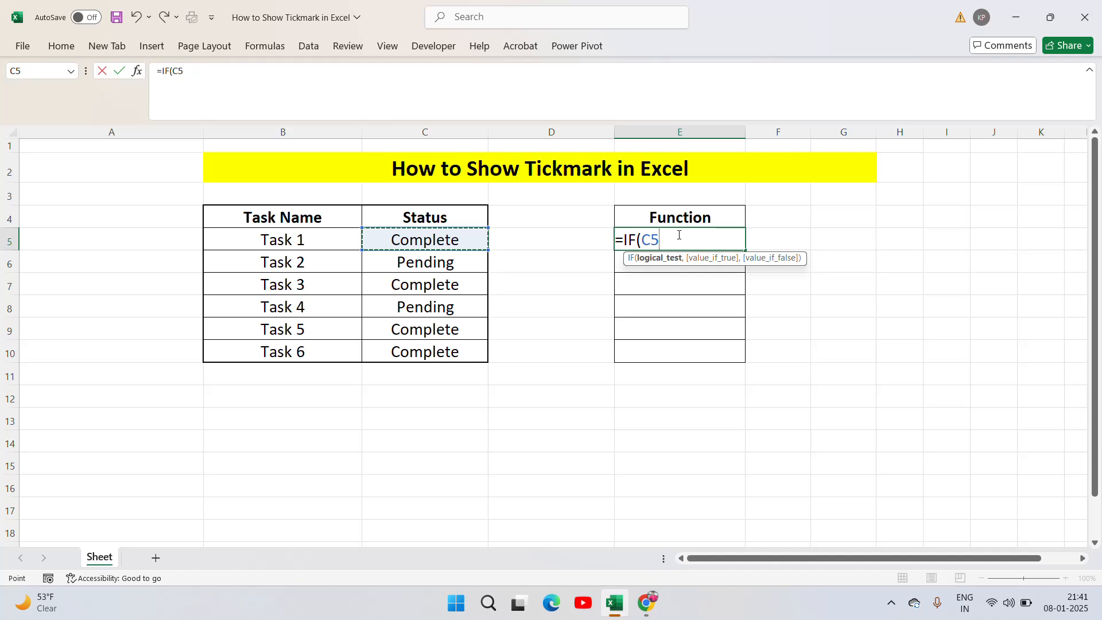
{"action": "type", "text": "="}
{"action": "type", "text": "\"Co"}
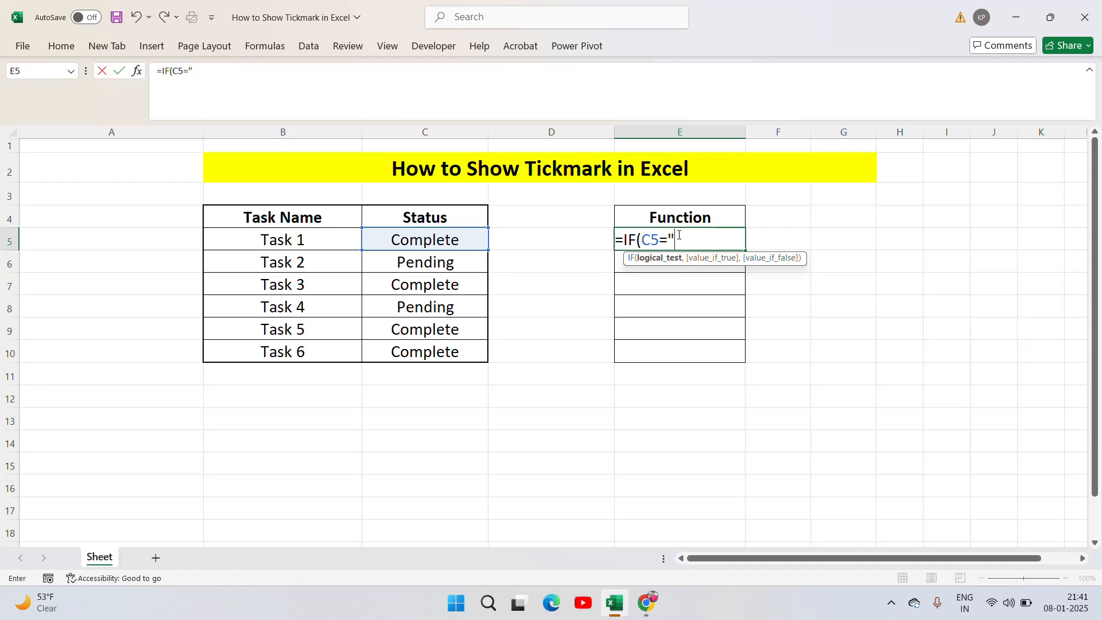
{"action": "type", "text": "mplete"}
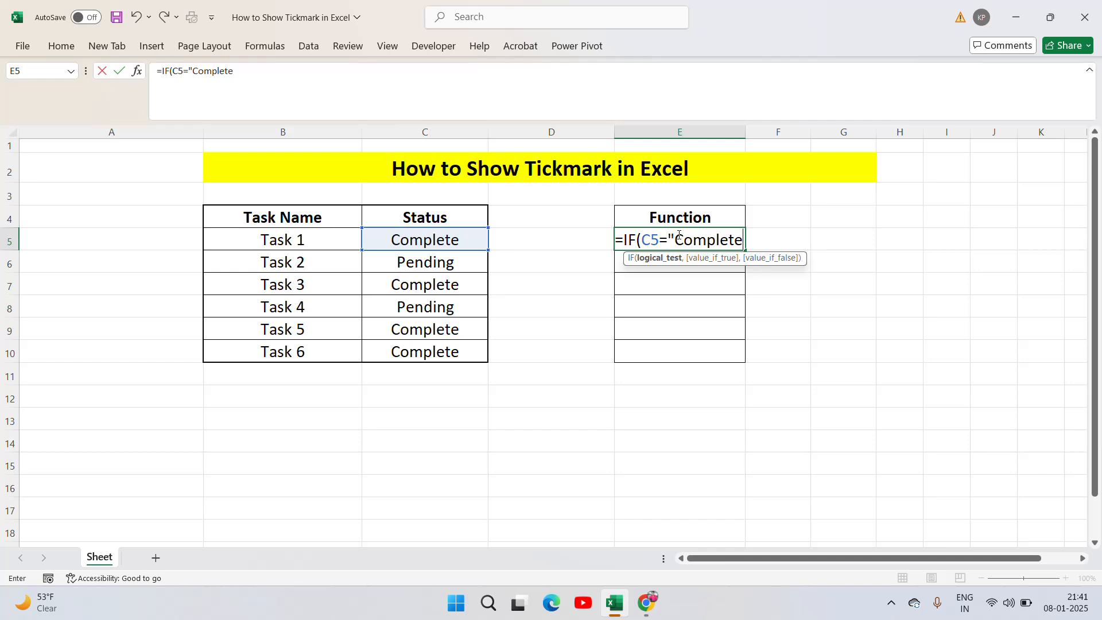
{"action": "type", "text": "\",\""}
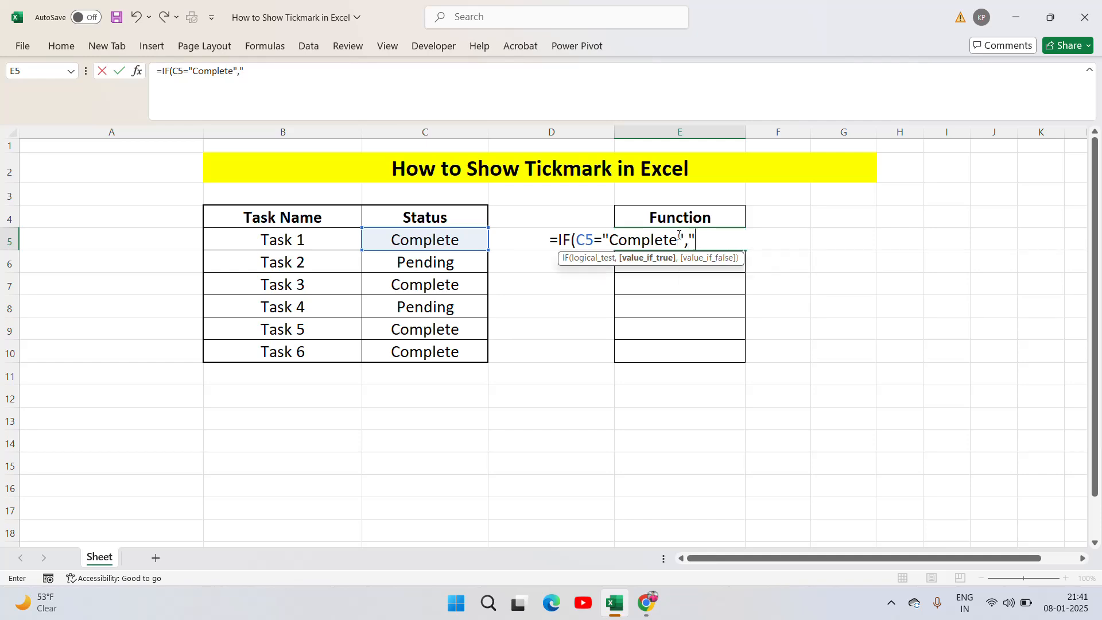
Paste the check mark as the true value and finish the E5 formula as =IF(C5="Complete","✔","Not Done")
{"action": "key", "text": "alt+Tab"}
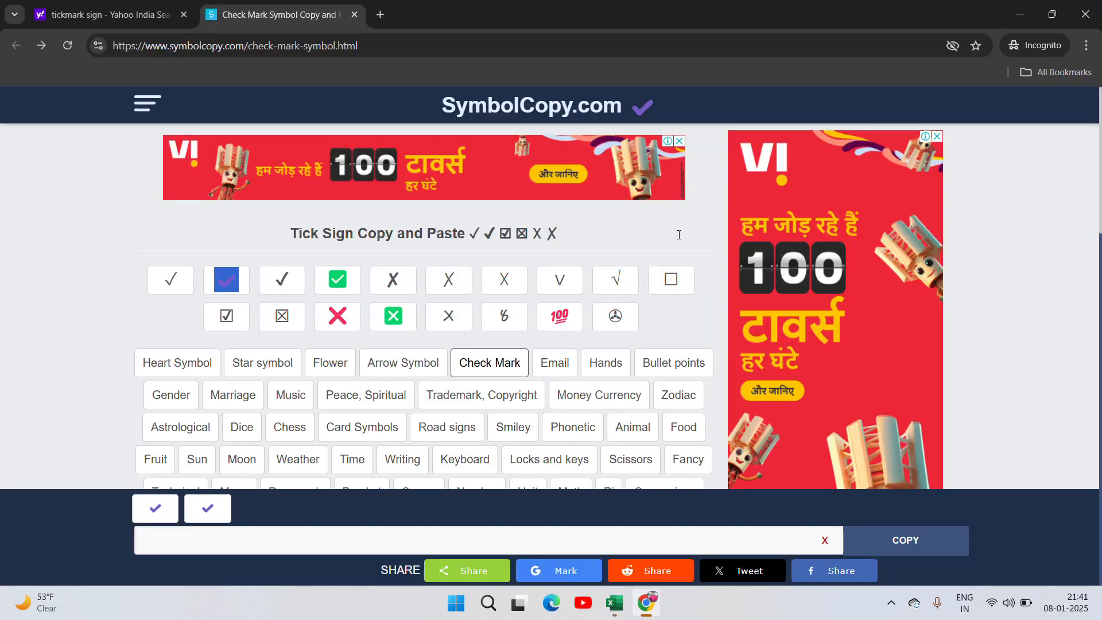
{"action": "key", "text": "alt+Tab"}
{"action": "type", "text": "✔"}
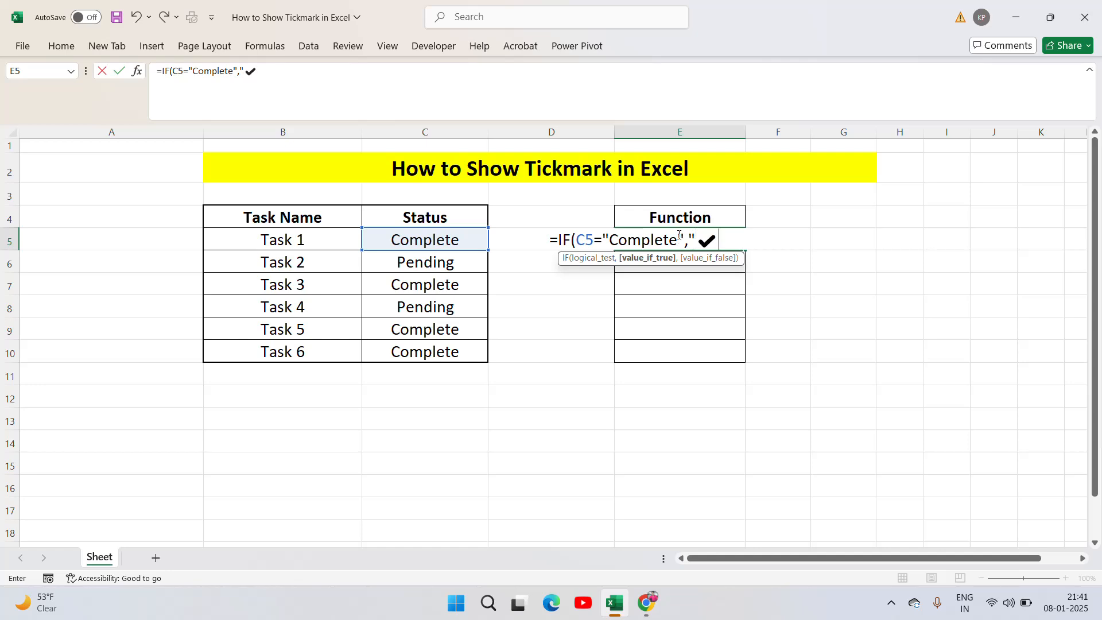
{"action": "type", "text": "\","}
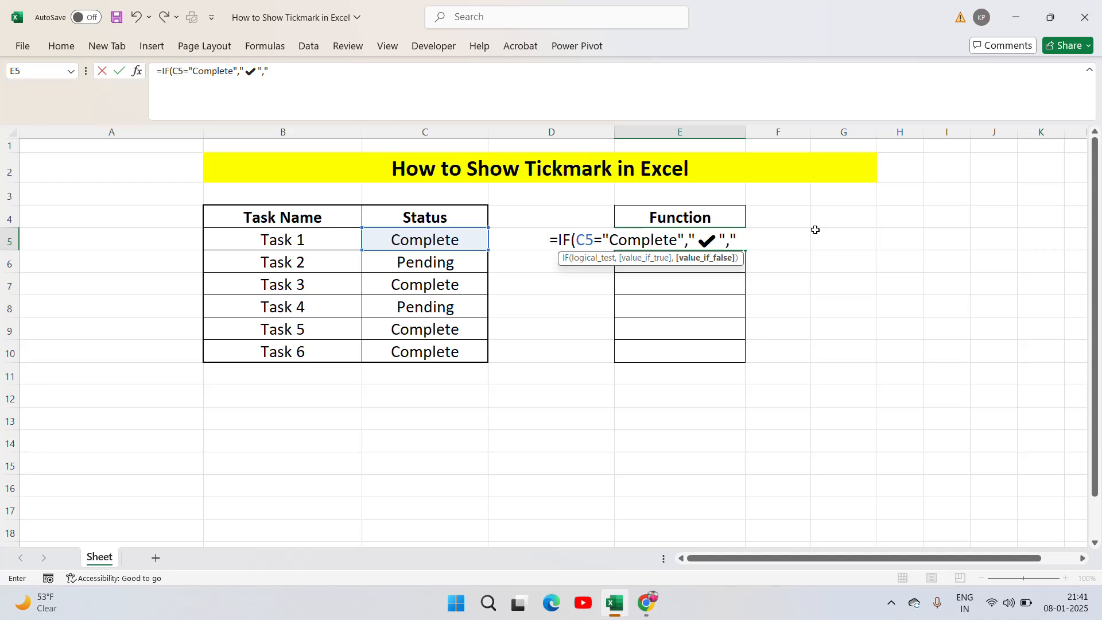
{"action": "type", "text": "Not Done\")"}
{"action": "key", "text": "Return"}
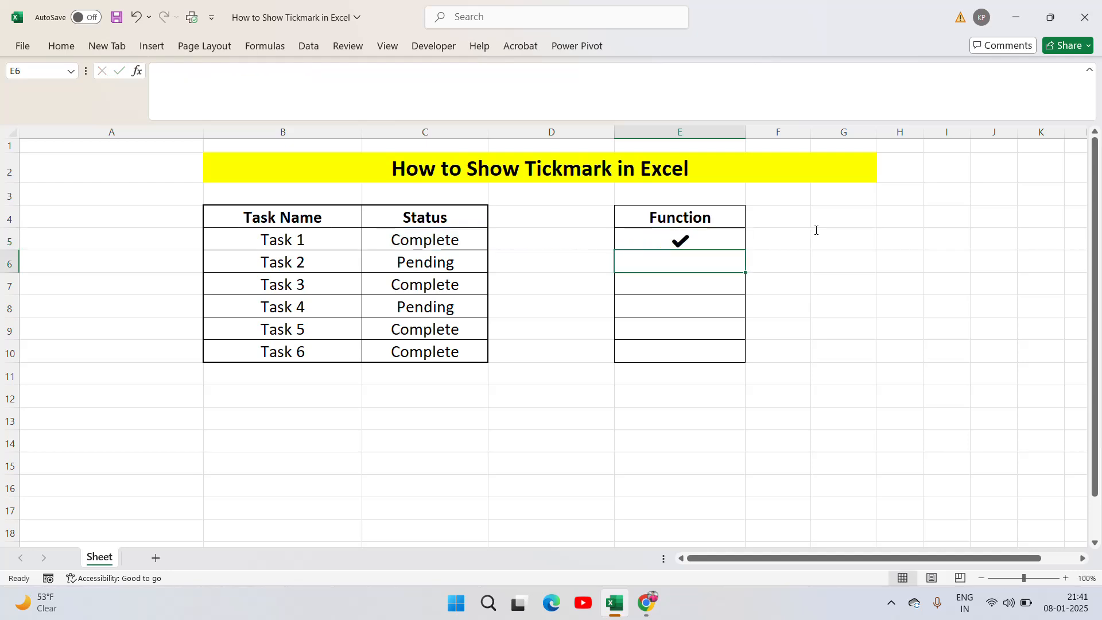
Copy the E5 formula with the "Not Done" false value down through E10
{"action": "key", "text": "Up"}
{"action": "key", "text": "ctrl+c"}
{"action": "key", "text": "shift+Down"}
{"action": "key", "text": "shift+Down"}
{"action": "key", "text": "shift+Down"}
{"action": "key", "text": "shift+Down"}
{"action": "key", "text": "shift+Down"}
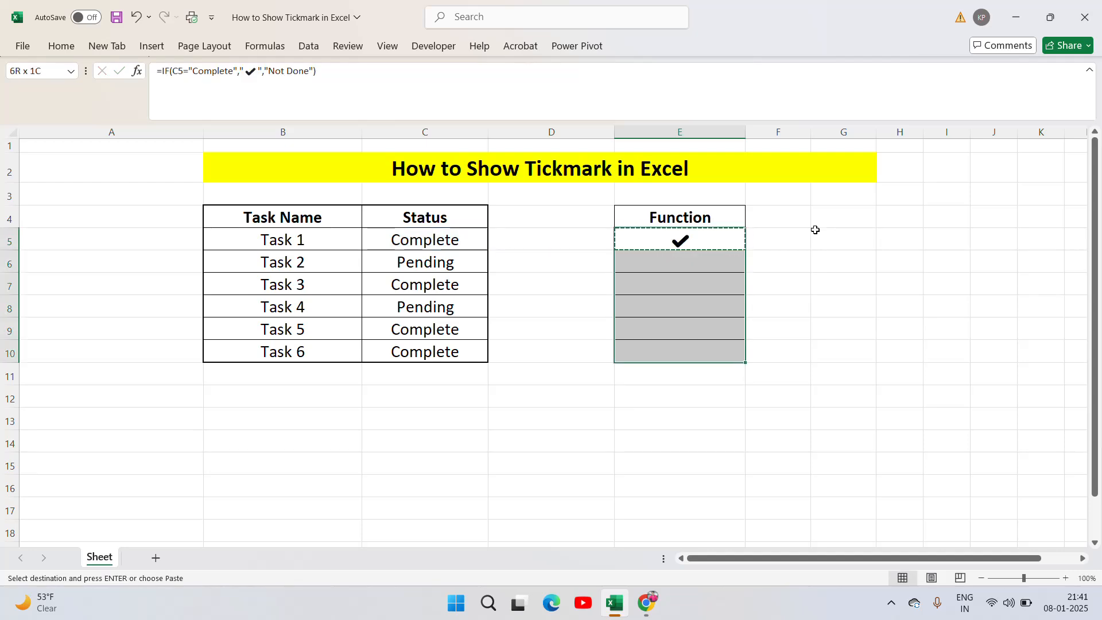
{"action": "key", "text": "ctrl+v"}
{"action": "key", "text": "Escape"}
Compare the tick mark and Not Done results in E5:E10 with each task's Status
{"action": "key", "text": "Right"}
{"action": "key", "text": "Left"}
{"action": "key", "text": "Left"}
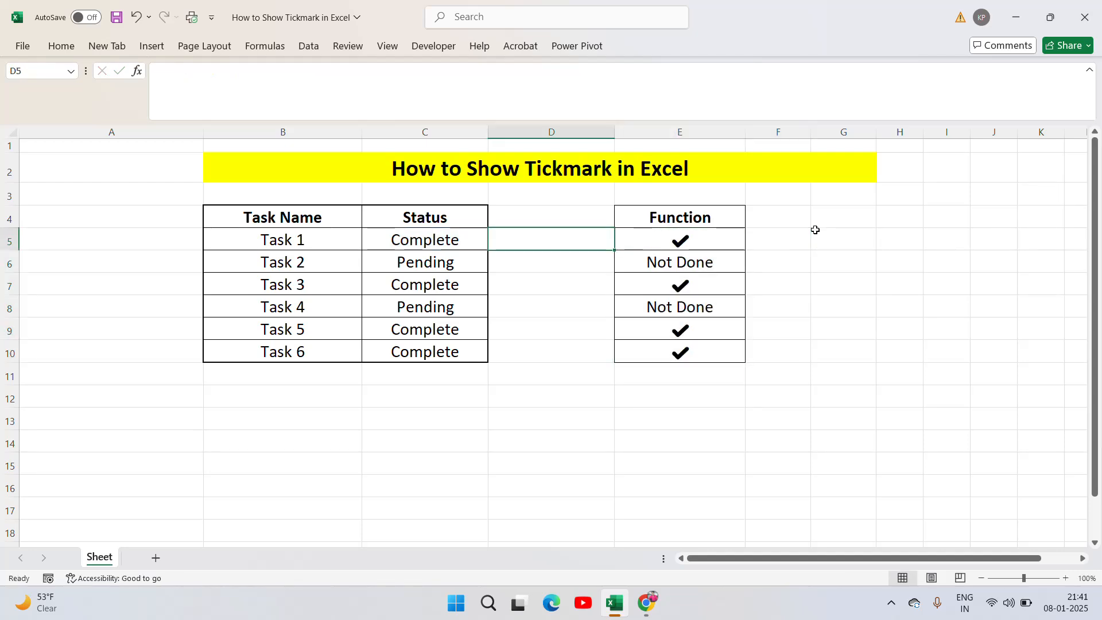
{"action": "key", "text": "Right"}
{"action": "key", "text": "Left"}
{"action": "key", "text": "Left"}
{"action": "key", "text": "Right"}
{"action": "key", "text": "Right"}
{"action": "key", "text": "Down"}
{"action": "key", "text": "Down"}
{"action": "key", "text": "Left"}
{"action": "key", "text": "Left"}
{"action": "key", "text": "Left"}
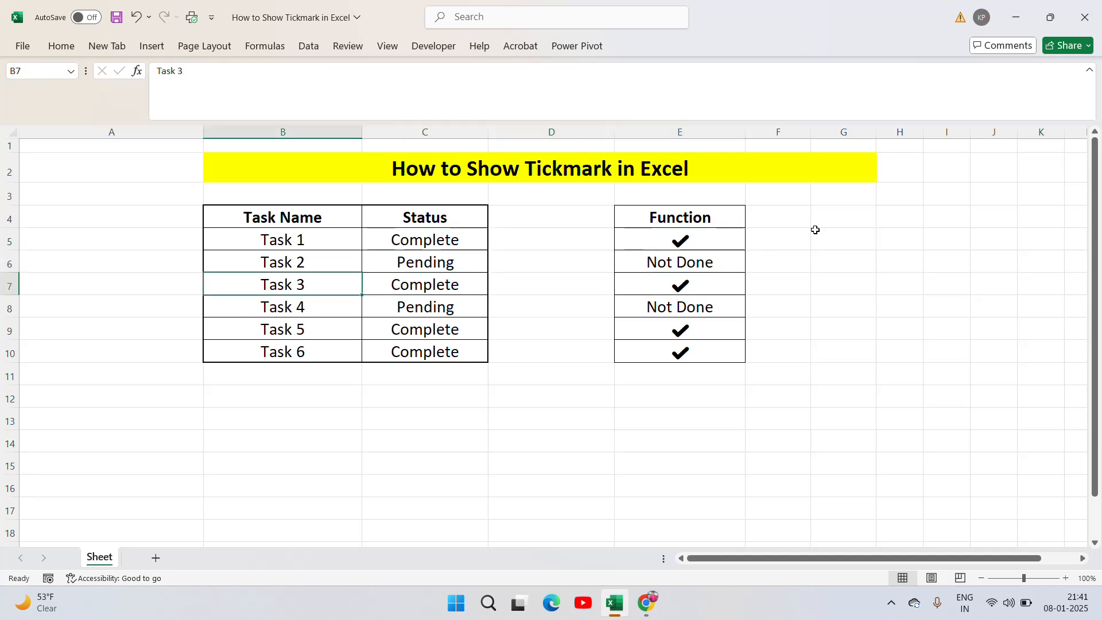
{"action": "key", "text": "Right"}
{"action": "key", "text": "Right"}
{"action": "key", "text": "Right"}
{"action": "key", "text": "Down"}
{"action": "key", "text": "Down"}
{"action": "key", "text": "Left"}
{"action": "key", "text": "Left"}
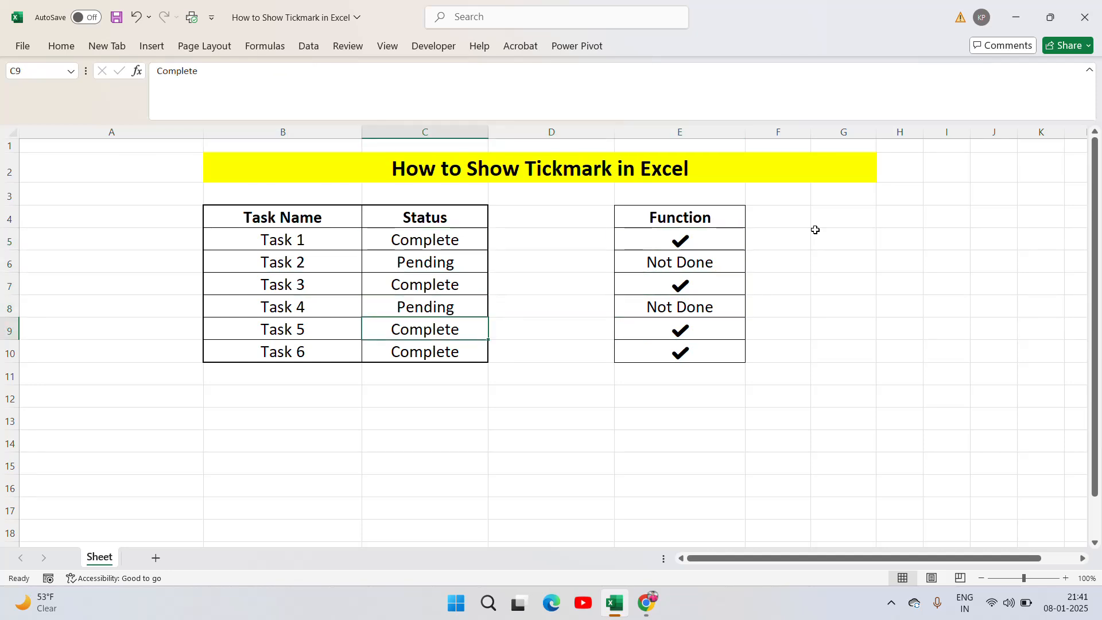
{"action": "key", "text": "Up"}
{"action": "key", "text": "Right"}
{"action": "key", "text": "Right"}
{"action": "key", "text": "Right"}
{"action": "key", "text": "Left"}
{"action": "key", "text": "Up"}
{"action": "key", "text": "Up"}
{"action": "key", "text": "Up"}
{"action": "key", "text": "Up"}
{"action": "key", "text": "Up"}
{"action": "key", "text": "Up"}
{"action": "key", "text": "Up"}
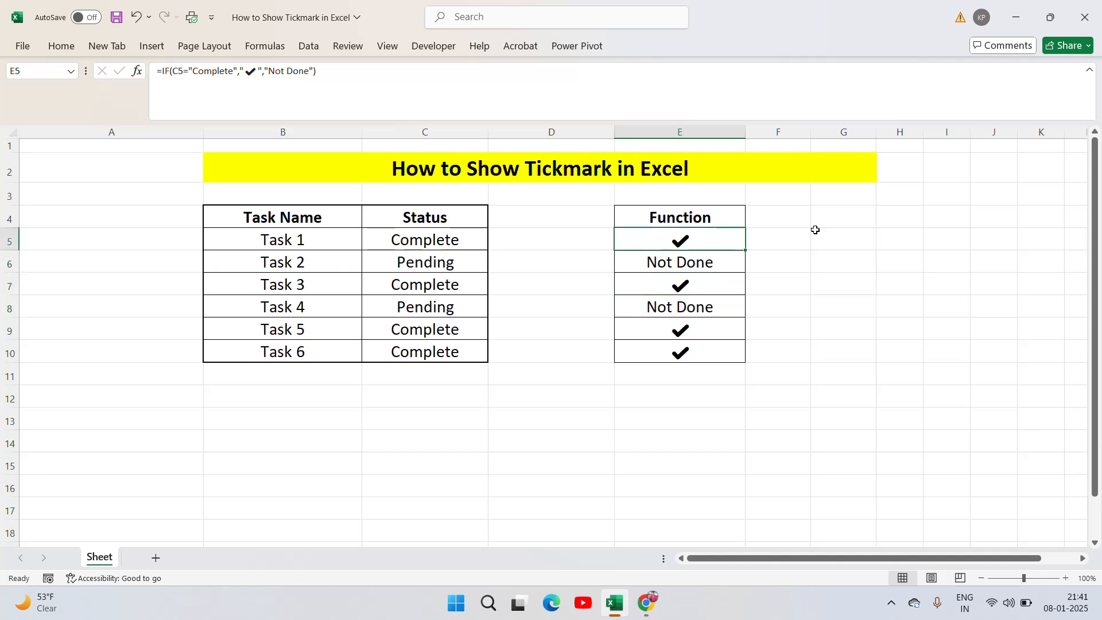
{"action": "key", "text": "Down"}
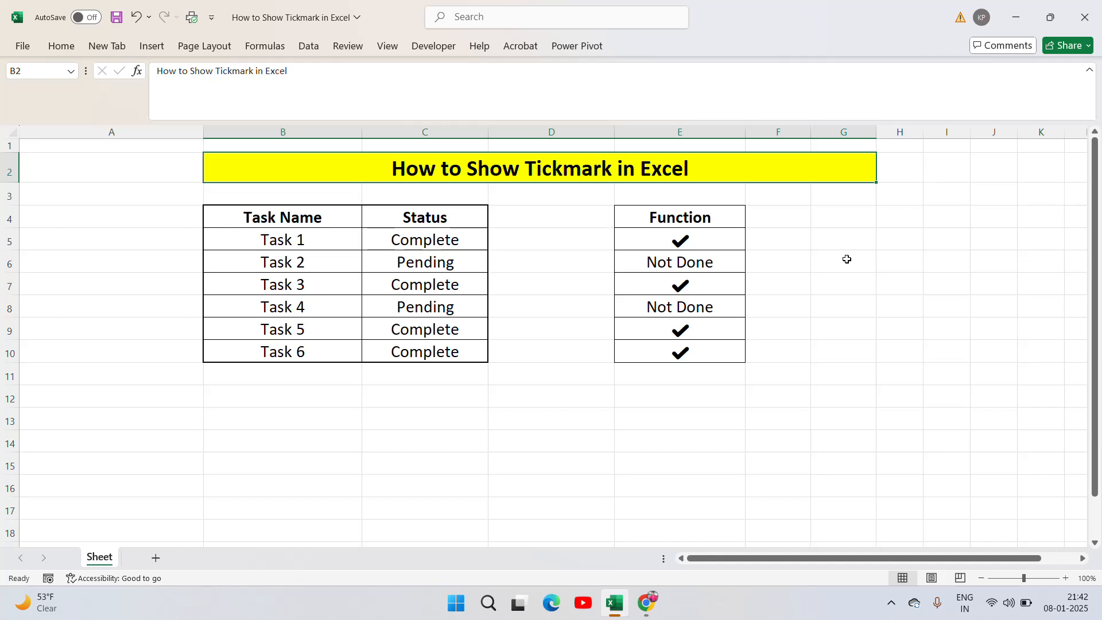
{"action": "left_click", "coordinate": [889, 602]}
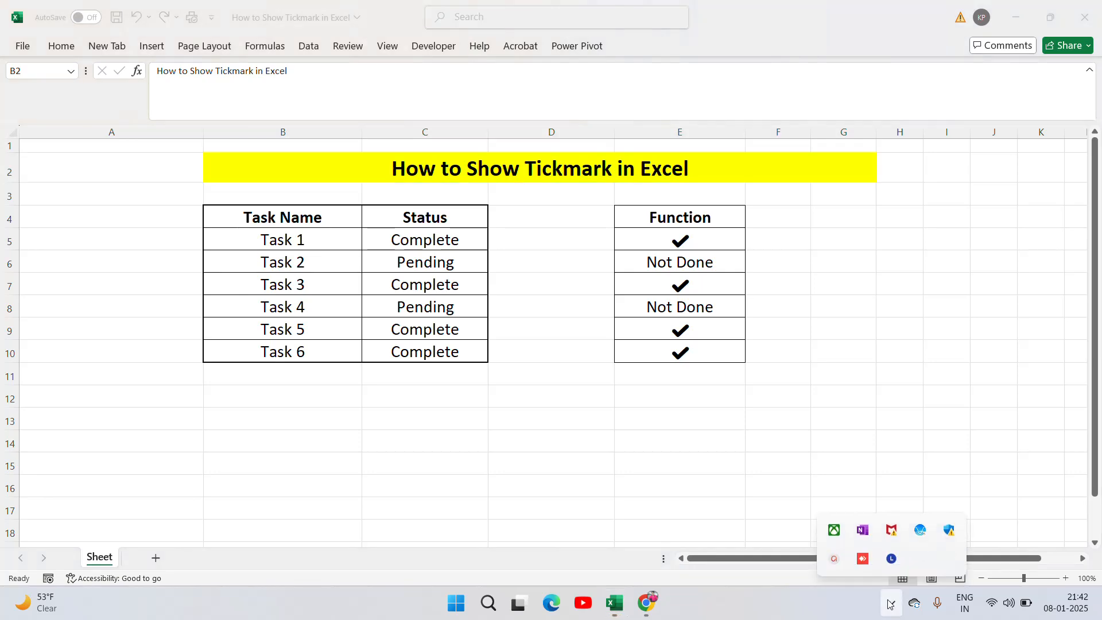
{"action": "left_click", "coordinate": [835, 566]}
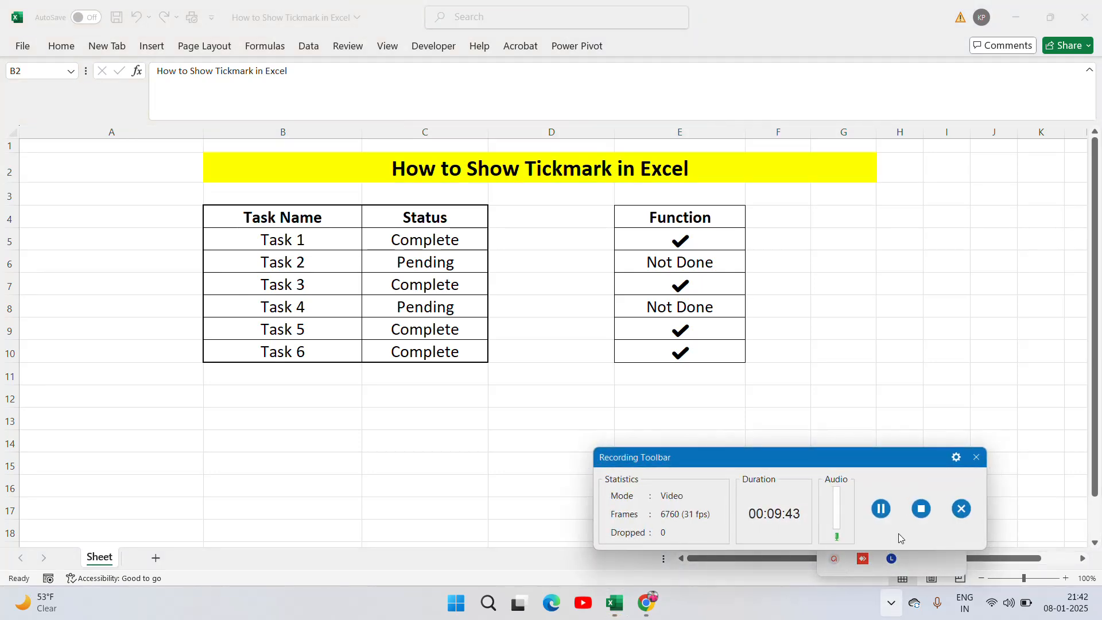